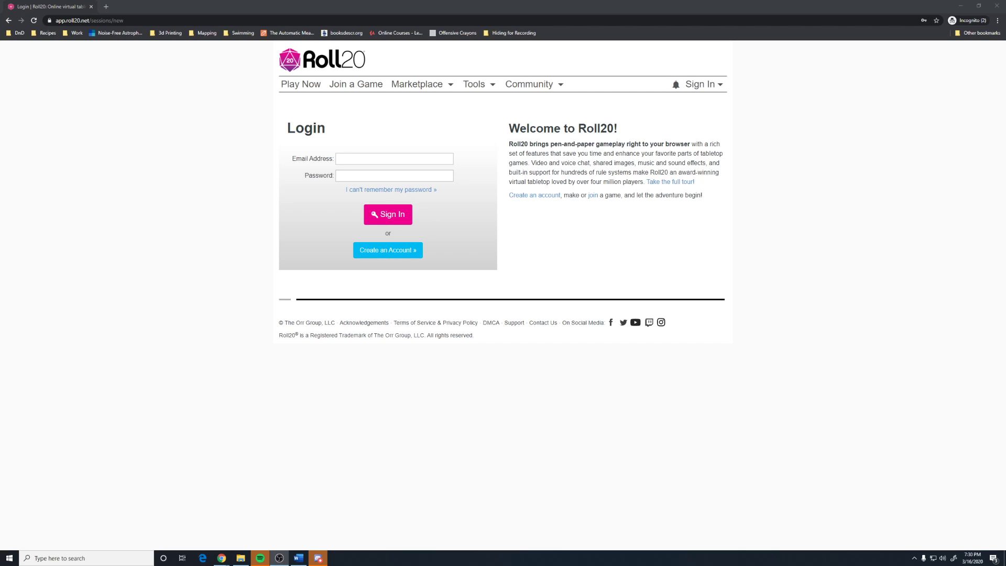
Sign in to Roll20 with the saved account e-mail and password.
{"action": "left_click", "coordinate": [412, 157]}
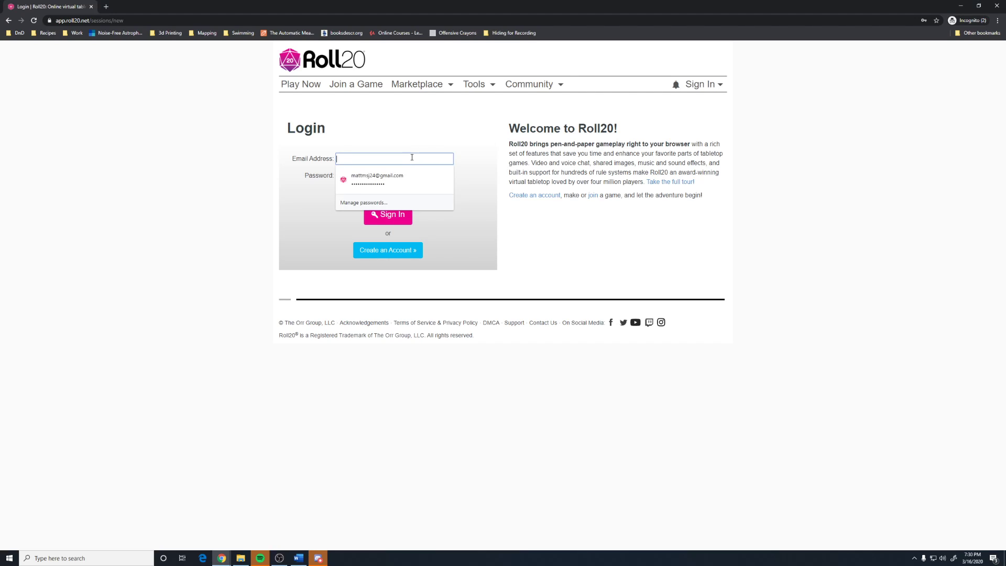
{"action": "key", "text": "Down"}
{"action": "key", "text": "Return"}
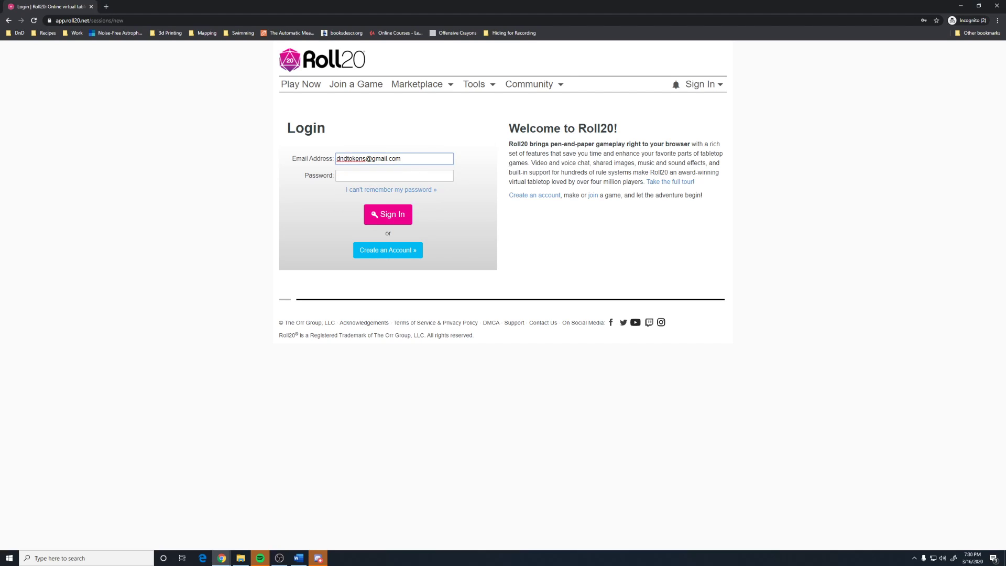
{"action": "key", "text": "alt+Tab"}
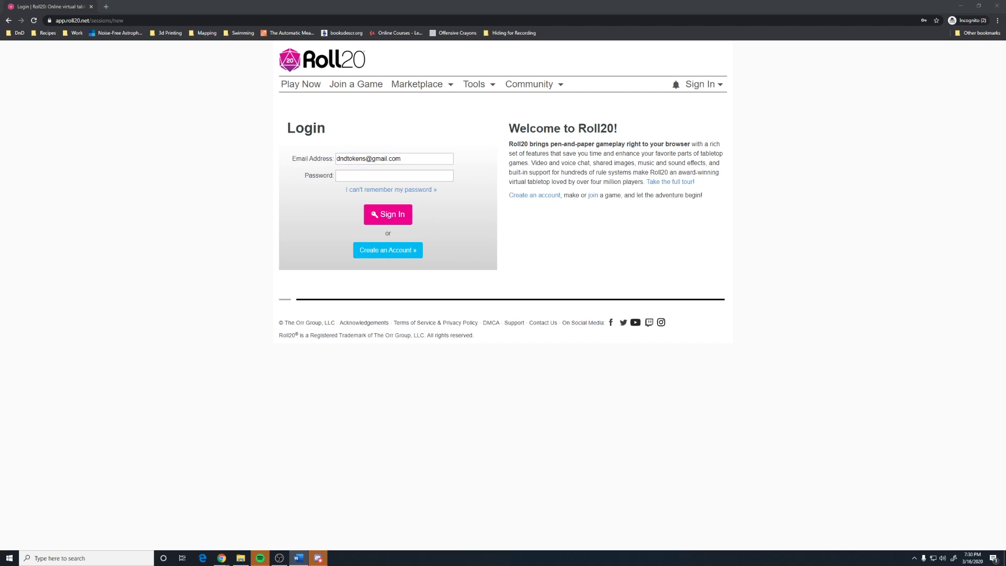
{"action": "left_click", "coordinate": [380, 176]}
{"action": "key", "text": "ctrl+v"}
{"action": "left_click", "coordinate": [309, 229]}
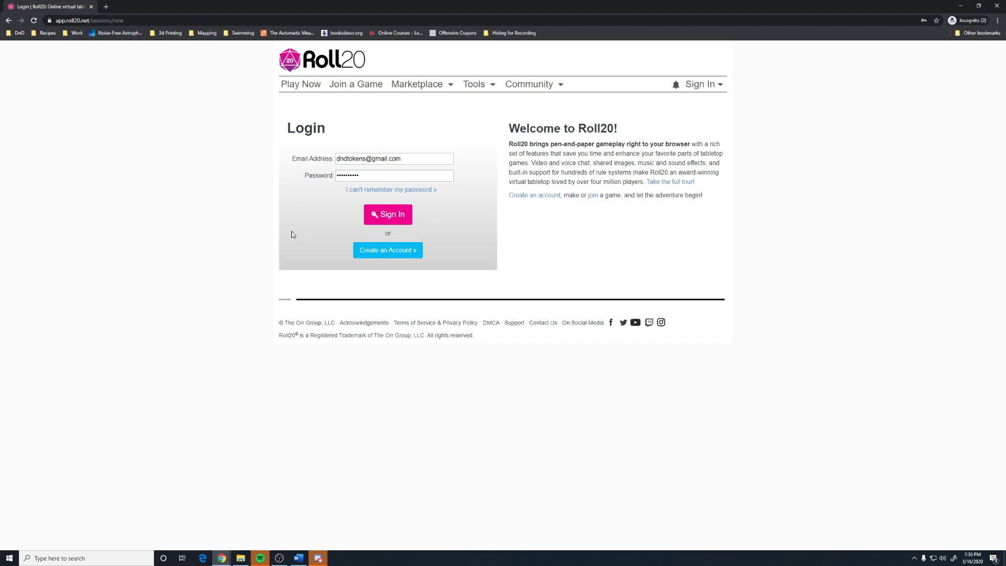
{"action": "left_click", "coordinate": [392, 220]}
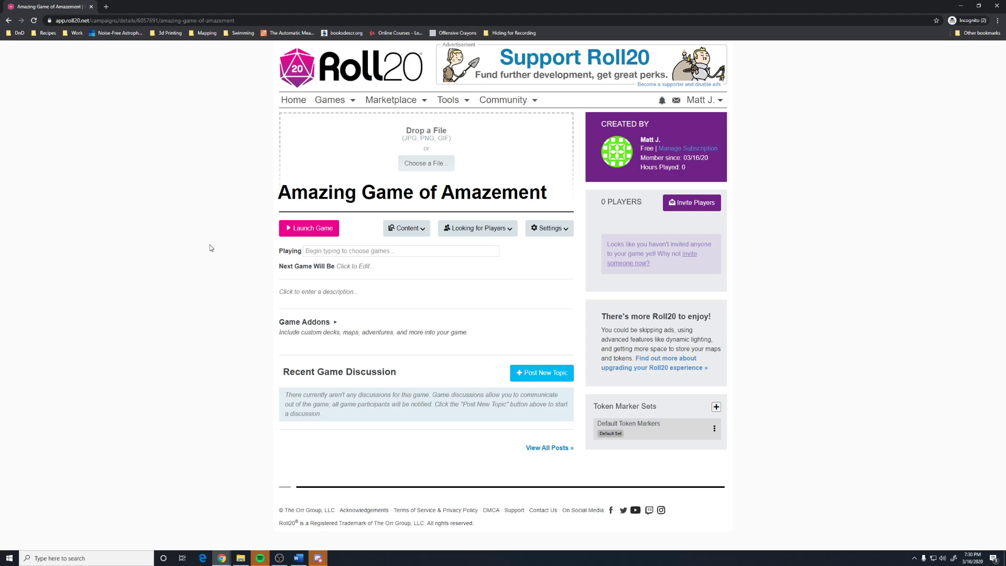
Return Home, open Amazing Game of Amazement, and drop a cover picture onto its page.
{"action": "left_click", "coordinate": [290, 102]}
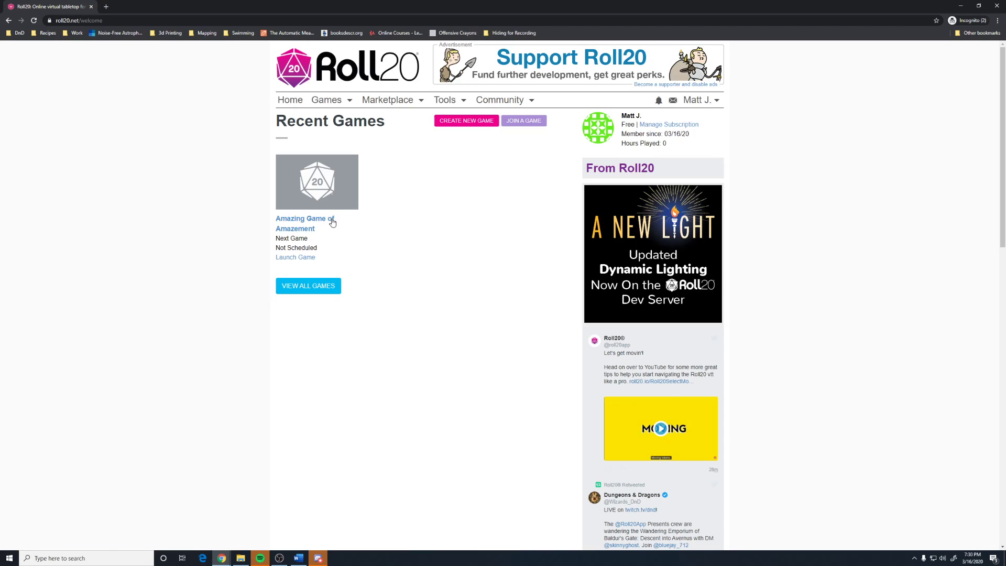
{"action": "left_click", "coordinate": [306, 218]}
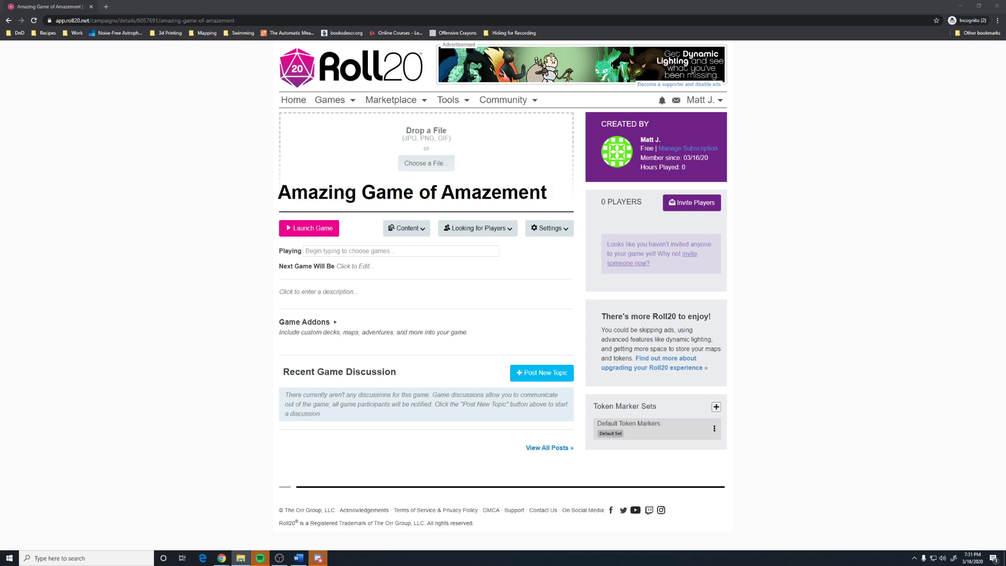
{"action": "left_click_drag", "start_coordinate": [1005, 199], "coordinate": [434, 153]}
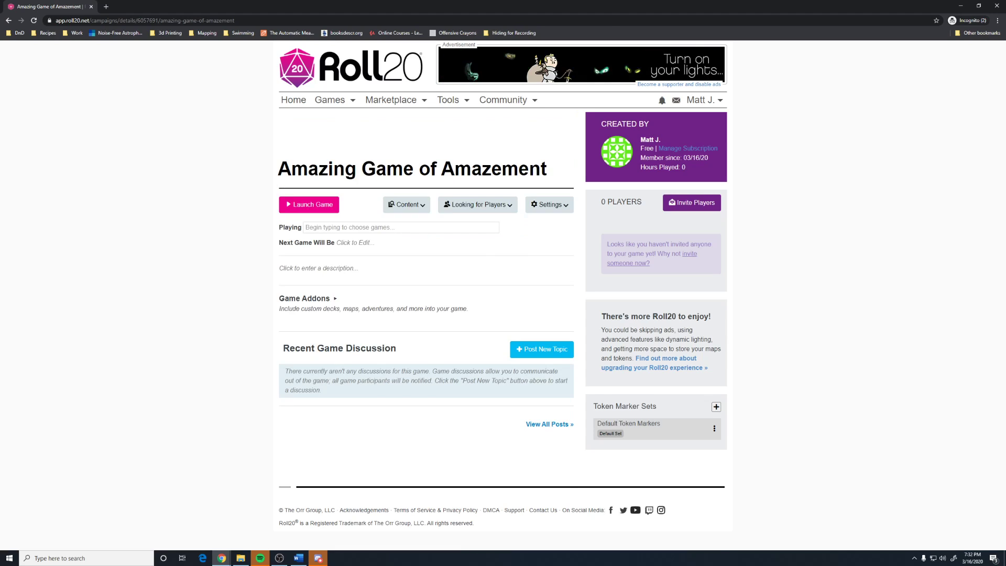
Drag efreetImmolator.jpg from the Square Images folder onto the game's cover picture.
{"action": "left_click_drag", "start_coordinate": [1005, 76], "coordinate": [706, 81]}
{"action": "double_click", "coordinate": [706, 81]}
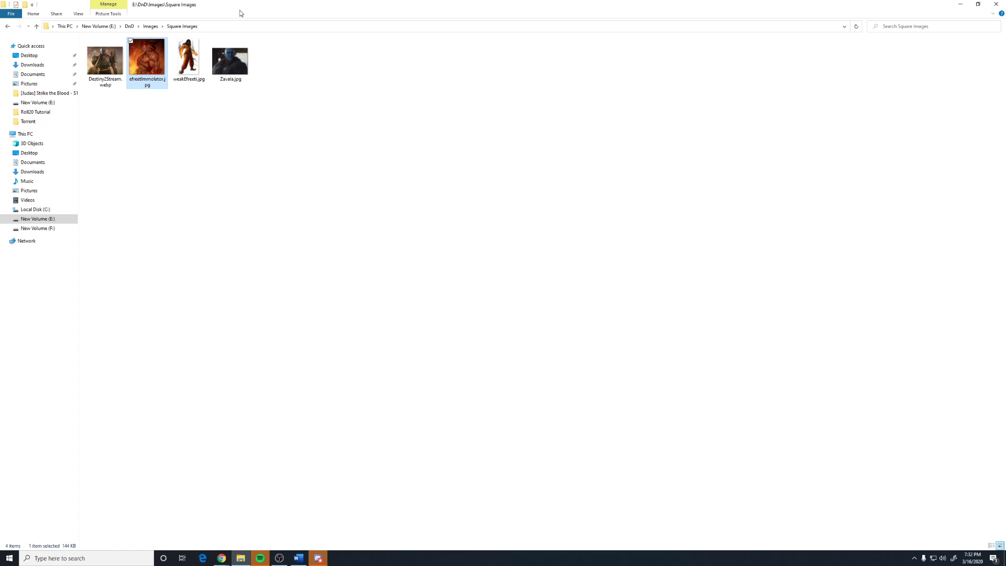
{"action": "mouse_move", "coordinate": [240, 10]}
{"action": "left_mouse_down"}
{"action": "mouse_move", "coordinate": [995, 149]}
{"action": "mouse_move", "coordinate": [732, 216]}
{"action": "mouse_move", "coordinate": [649, 148]}
{"action": "mouse_move", "coordinate": [749, 101]}
{"action": "left_mouse_up"}
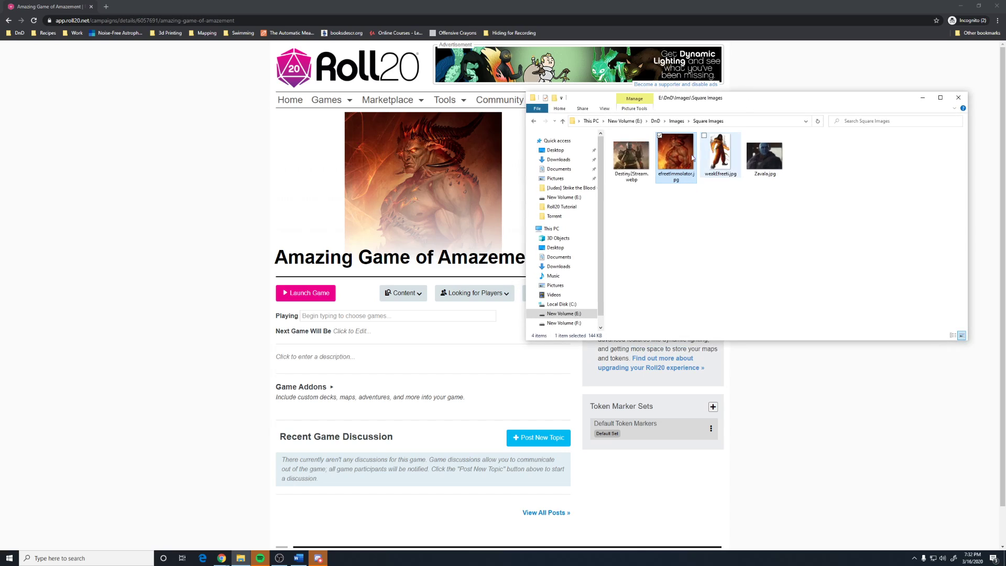
{"action": "left_click_drag", "start_coordinate": [692, 158], "coordinate": [409, 197]}
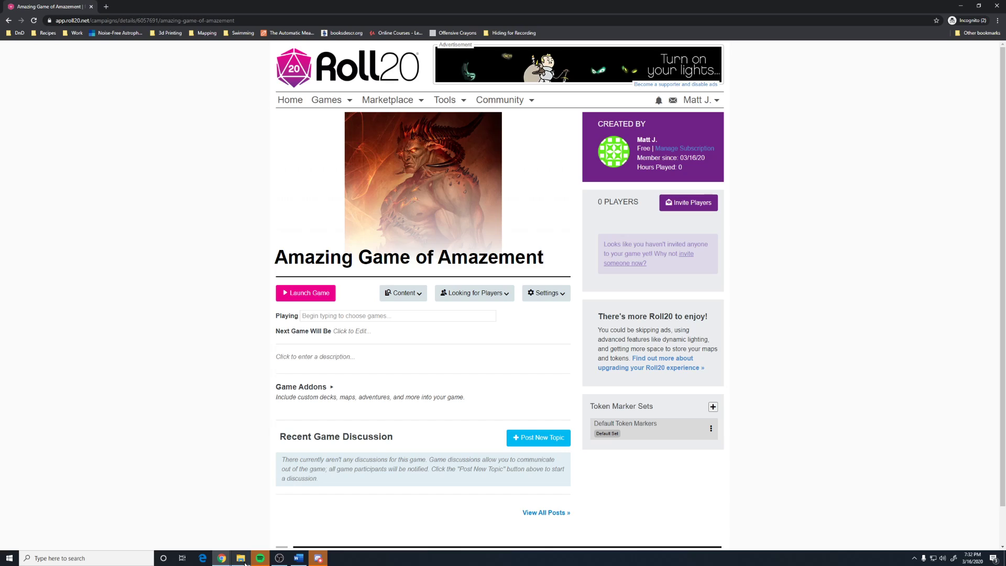
Open Game Settings for Amazing Game of Amazement from the Content menu.
{"action": "left_click", "coordinate": [403, 295]}
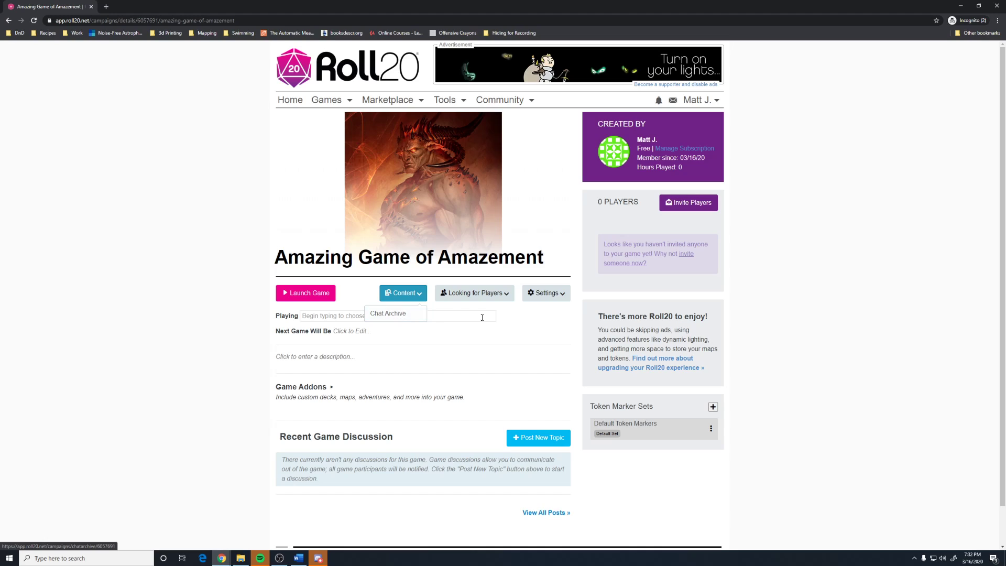
{"action": "mouse_move", "coordinate": [542, 301]}
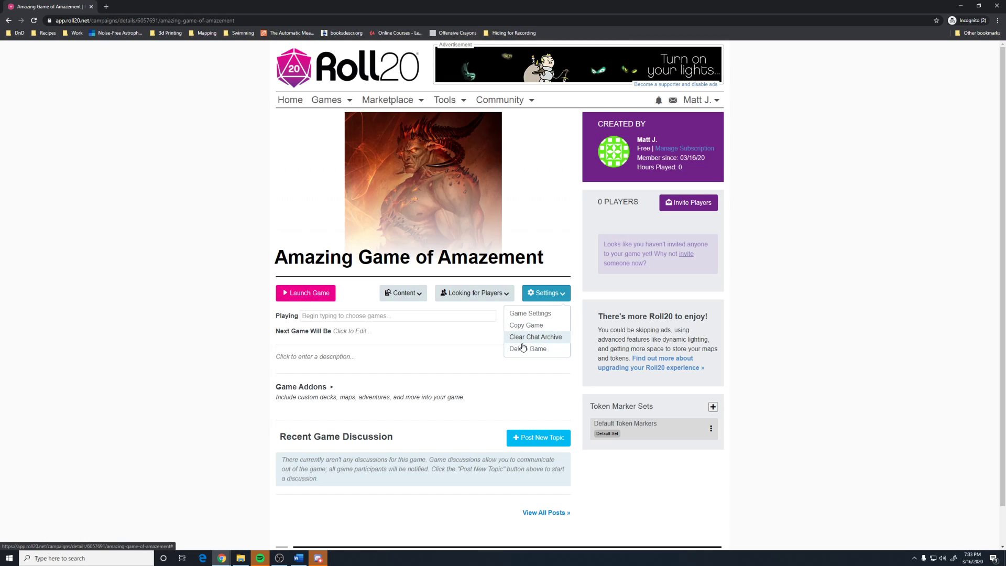
{"action": "left_click", "coordinate": [527, 314]}
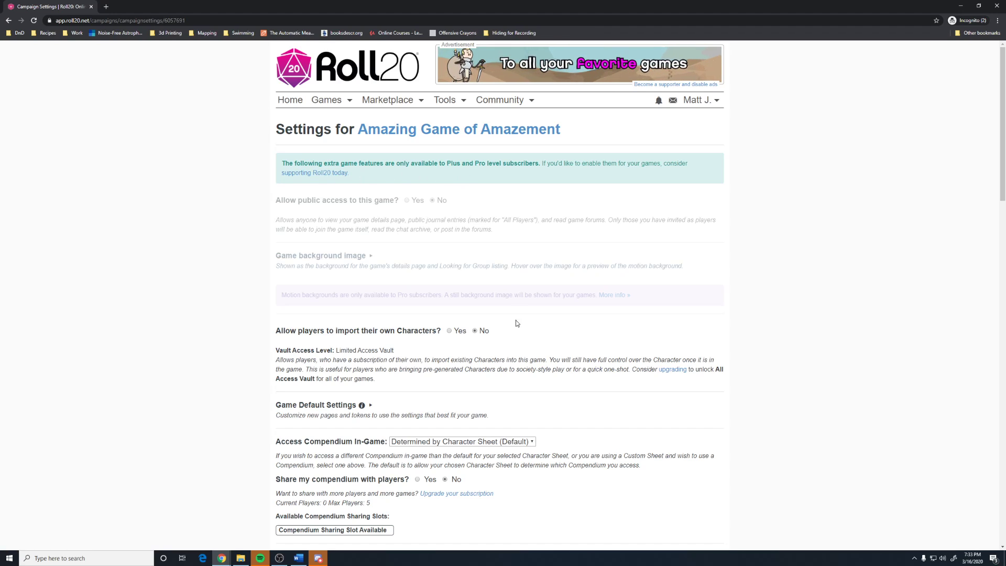
Set Access Compendium In-Game to D&D 5th Edition.
{"action": "scroll", "coordinate": [519, 344], "scroll_direction": "down", "scroll_amount": 1}
{"action": "scroll", "coordinate": [518, 344], "scroll_direction": "down", "scroll_amount": 3}
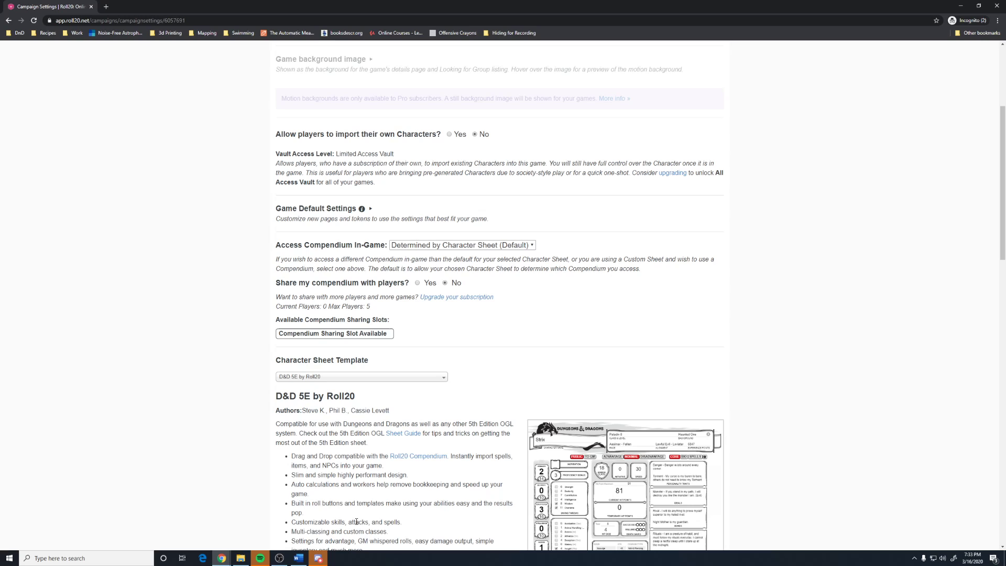
{"action": "left_click", "coordinate": [278, 563]}
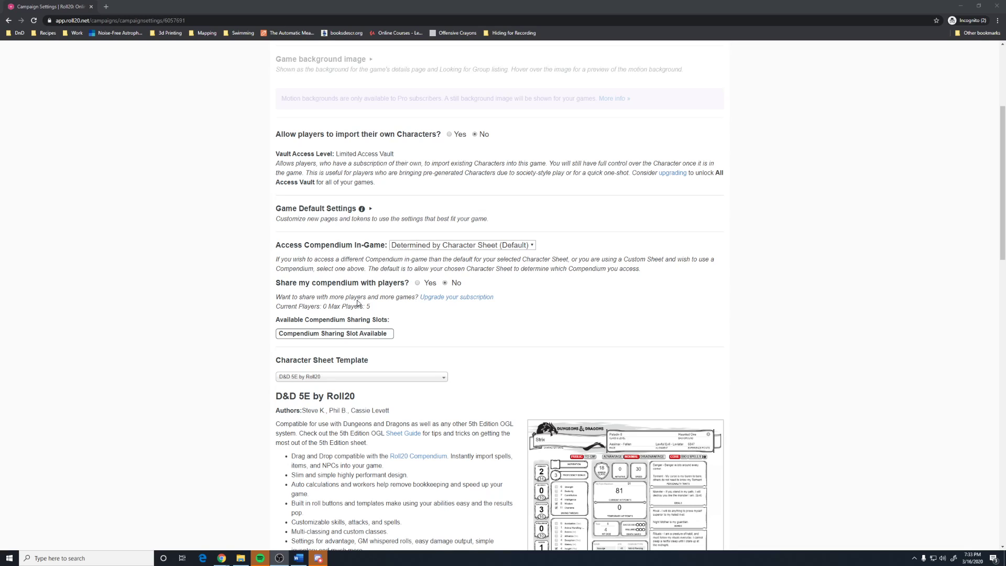
{"action": "left_click_drag", "start_coordinate": [366, 308], "coordinate": [375, 313]}
{"action": "left_click", "coordinate": [375, 313]}
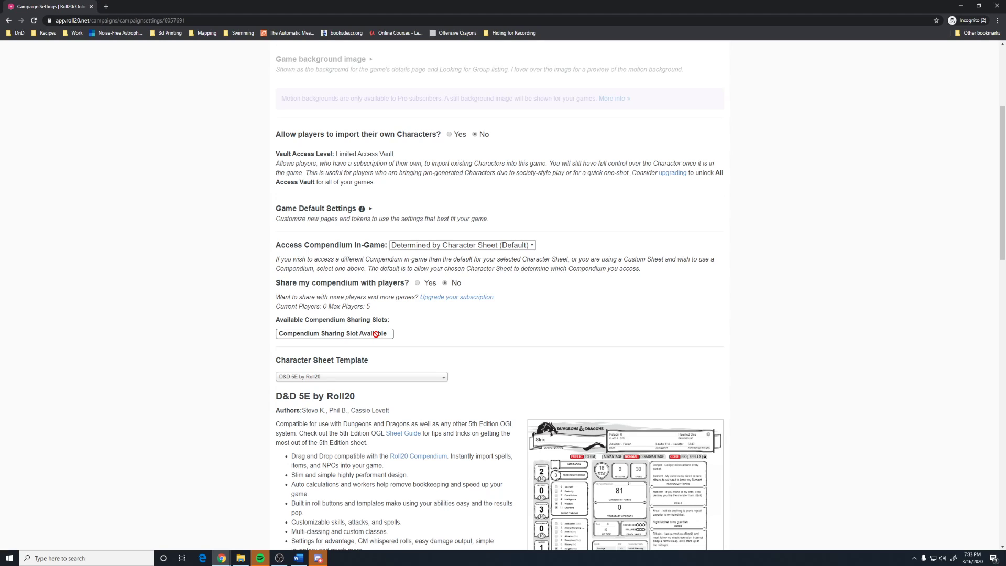
{"action": "left_click", "coordinate": [526, 247]}
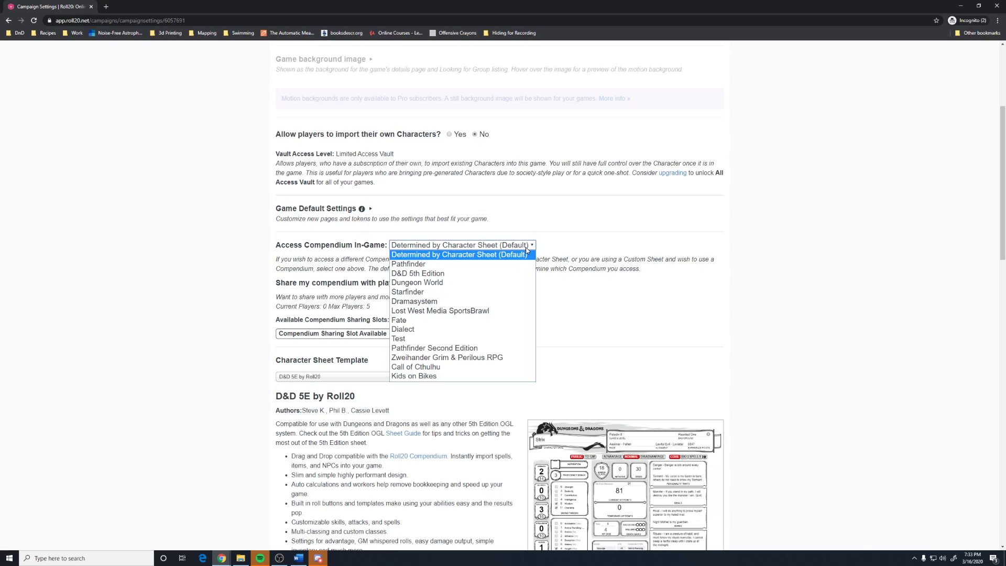
{"action": "left_click", "coordinate": [444, 273]}
{"action": "scroll", "coordinate": [375, 200], "scroll_direction": "down", "scroll_amount": 4}
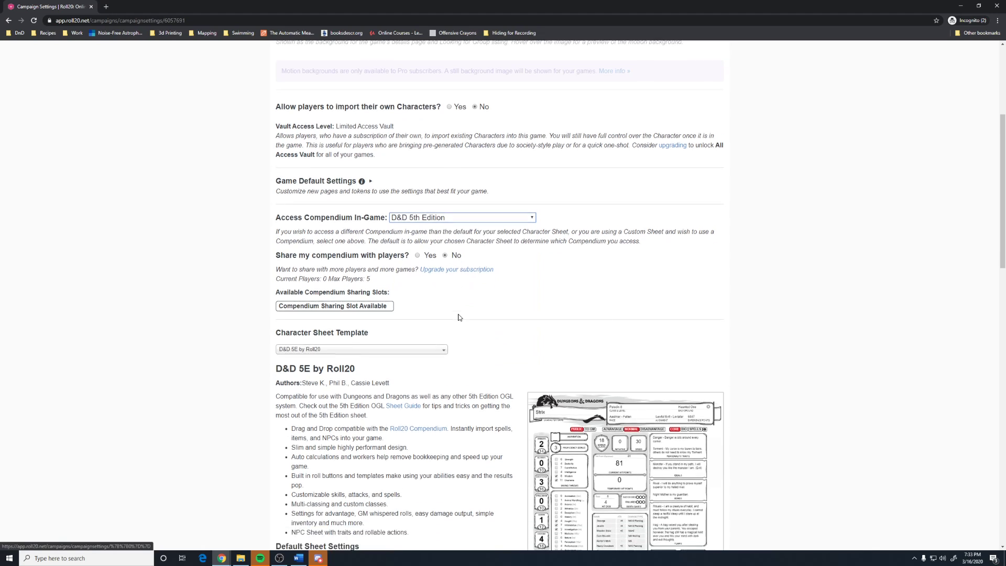
Keep D&D 5E by Roll20 as the sheet template and Always Roll Advantage for roll queries.
{"action": "left_click", "coordinate": [375, 183]}
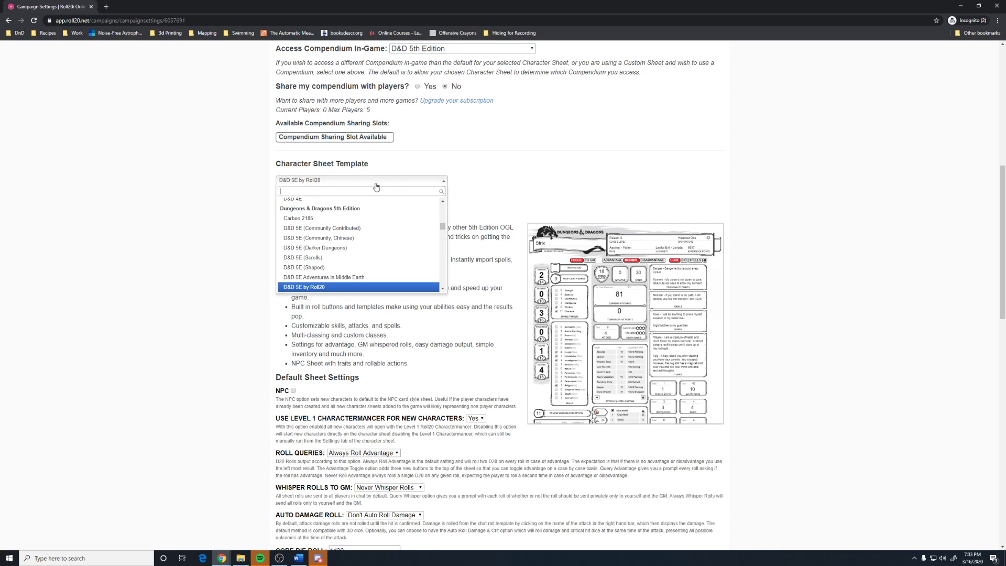
{"action": "left_click", "coordinate": [375, 187]}
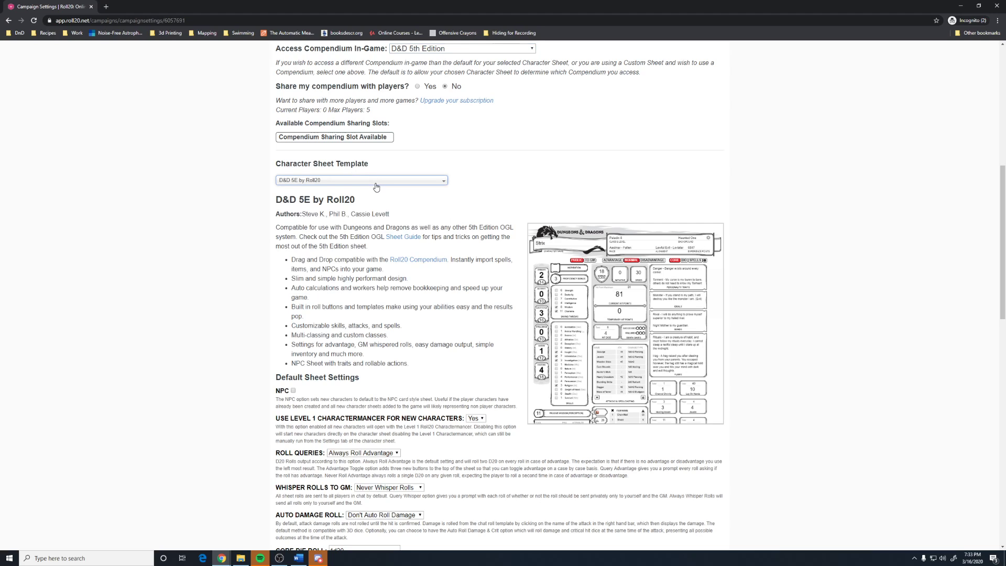
{"action": "scroll", "coordinate": [385, 345], "scroll_direction": "down", "scroll_amount": 4}
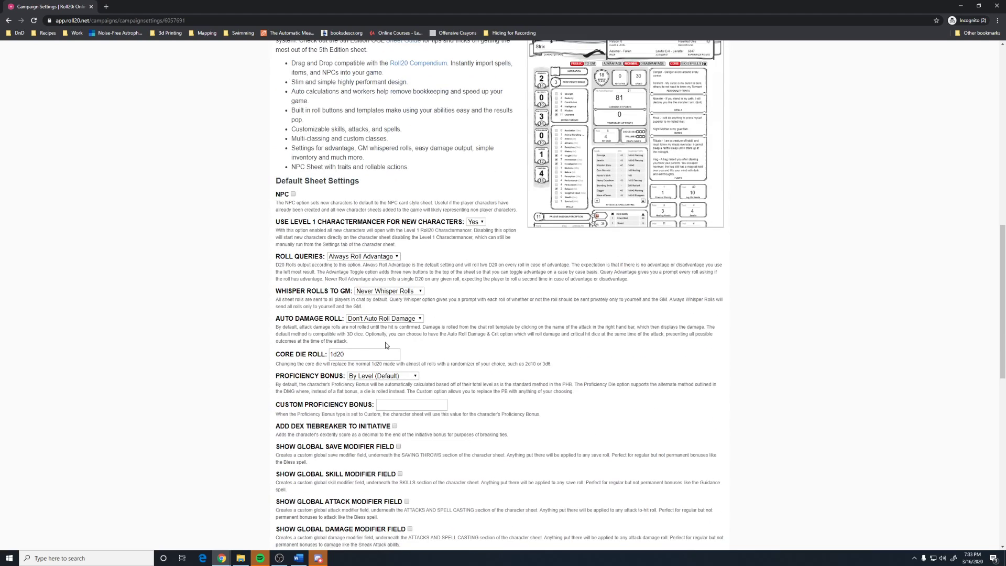
{"action": "left_click", "coordinate": [390, 258]}
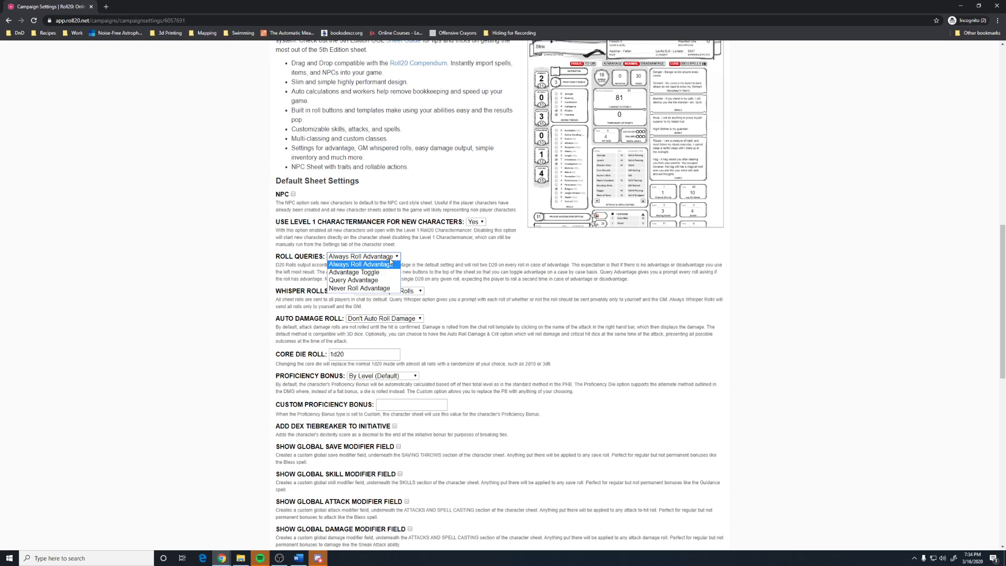
{"action": "left_click", "coordinate": [390, 264]}
Set Whisper Rolls to GM to Whisper Toggle and Auto Damage Roll to Auto Roll Damage & Crit.
{"action": "left_click", "coordinate": [404, 292]}
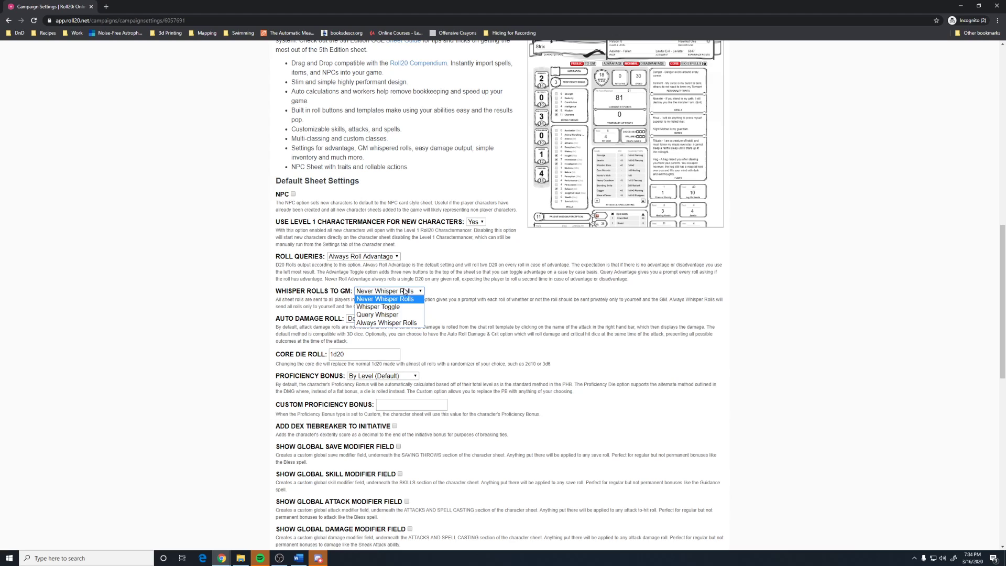
{"action": "left_click", "coordinate": [398, 309]}
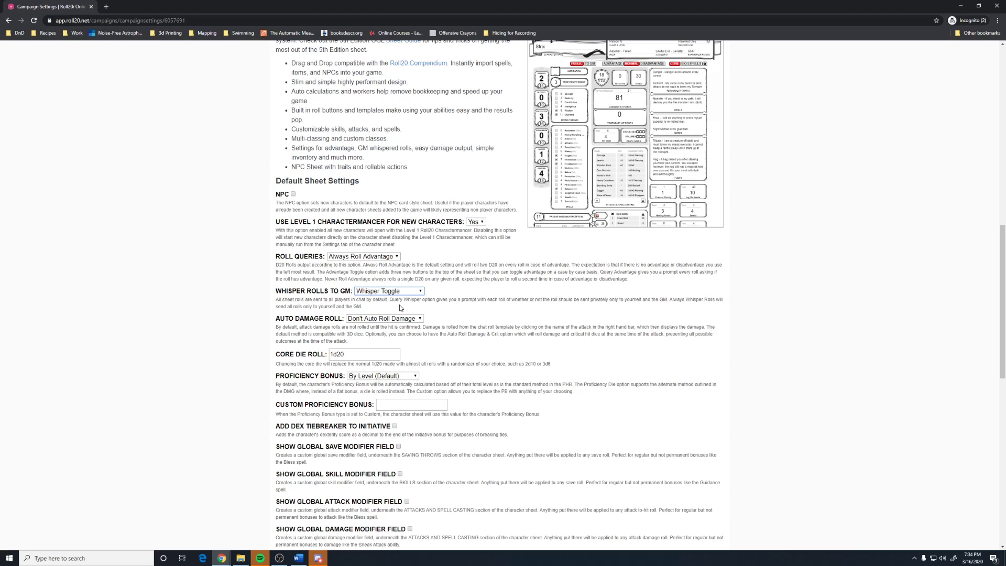
{"action": "left_click", "coordinate": [403, 318]}
{"action": "left_click", "coordinate": [395, 335]}
{"action": "scroll", "coordinate": [455, 338], "scroll_direction": "down", "scroll_amount": 5}
{"action": "scroll", "coordinate": [455, 338], "scroll_direction": "down", "scroll_amount": 4}
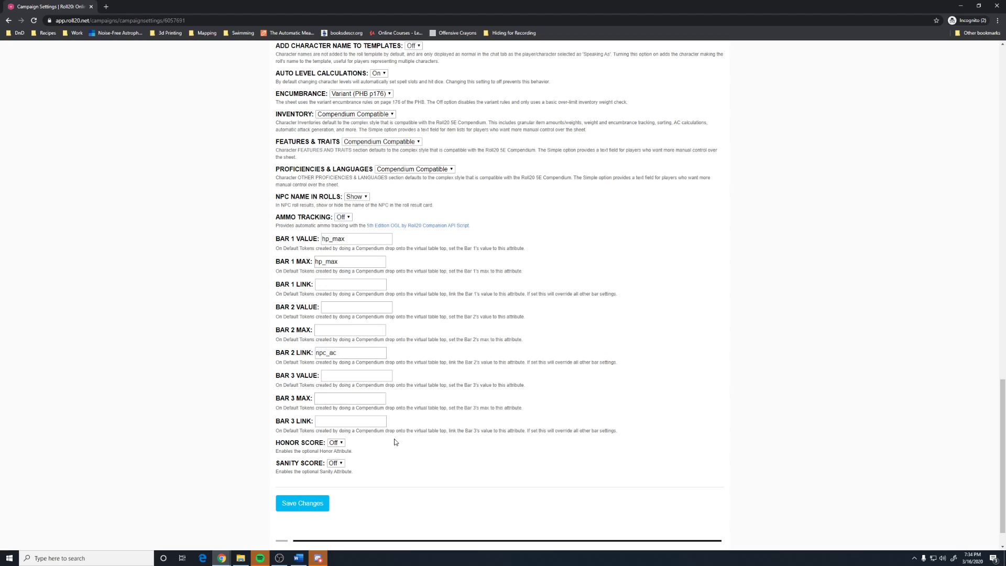
Save the changed sheet settings and go back to the Amazing Game of Amazement page.
{"action": "scroll", "coordinate": [399, 430], "scroll_direction": "up", "scroll_amount": 1}
{"action": "scroll", "coordinate": [398, 430], "scroll_direction": "up", "scroll_amount": 10}
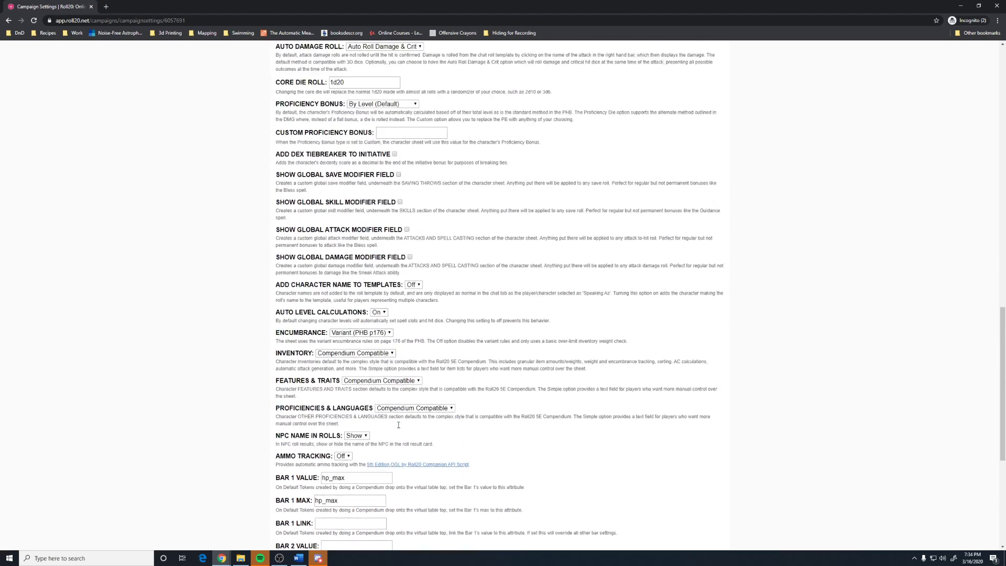
{"action": "scroll", "coordinate": [399, 430], "scroll_direction": "up", "scroll_amount": 5}
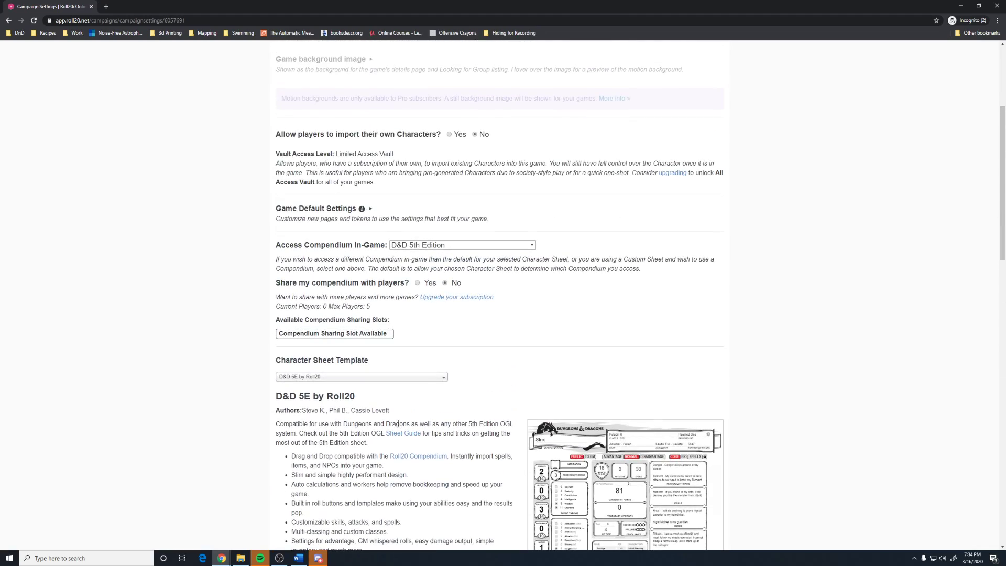
{"action": "scroll", "coordinate": [398, 424], "scroll_direction": "down", "scroll_amount": 15}
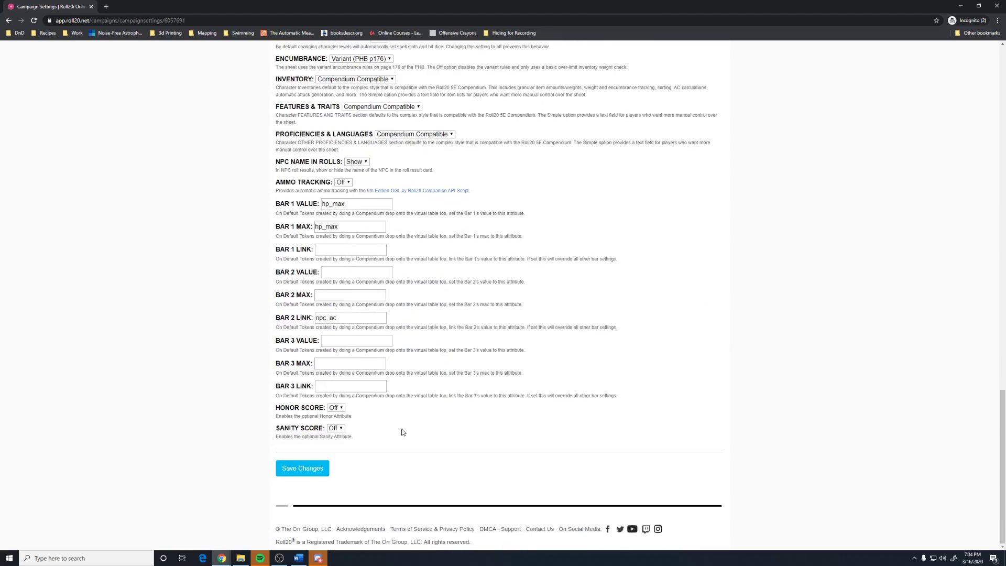
{"action": "scroll", "coordinate": [393, 442], "scroll_direction": "up", "scroll_amount": 15}
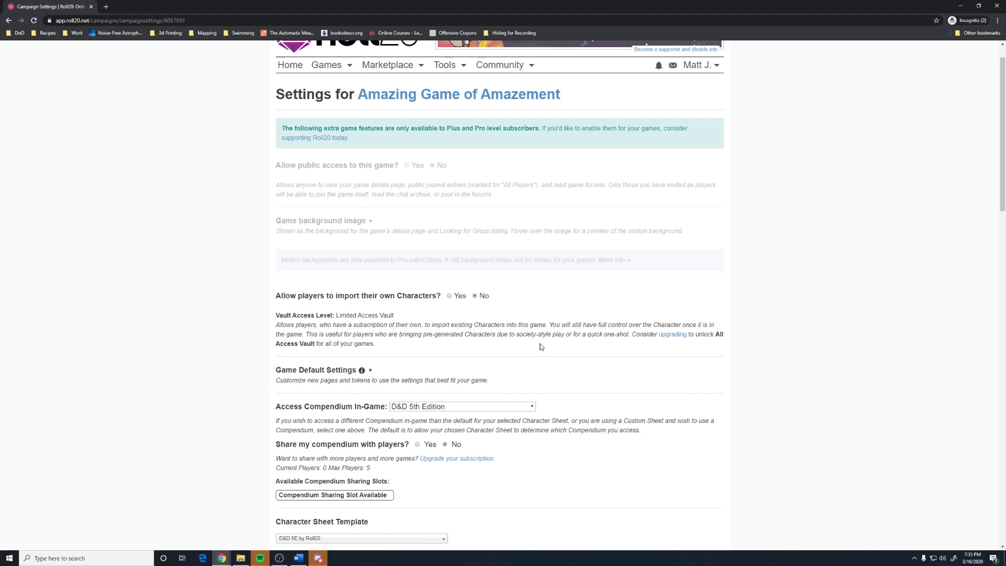
{"action": "scroll", "coordinate": [494, 343], "scroll_direction": "down", "scroll_amount": 15}
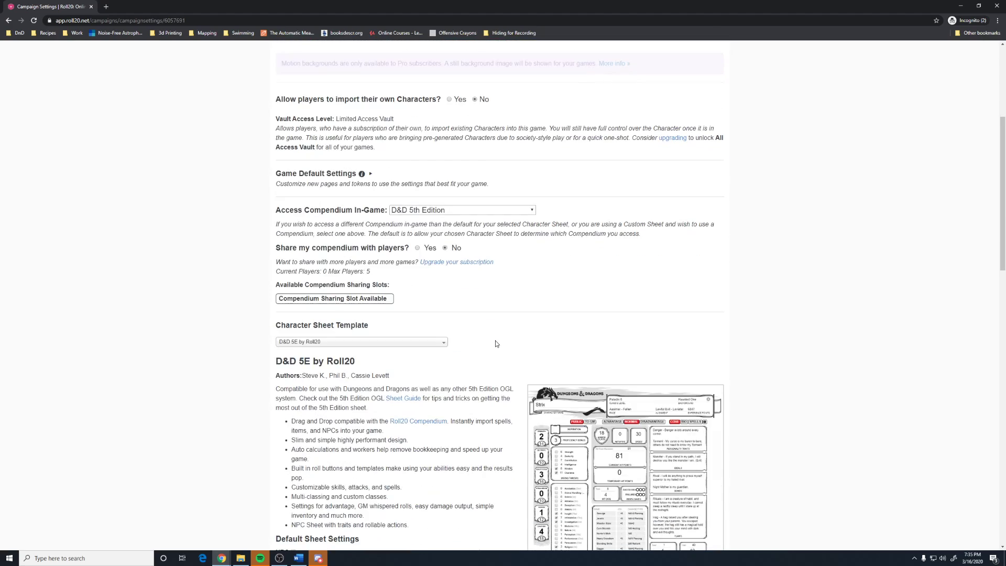
{"action": "scroll", "coordinate": [494, 344], "scroll_direction": "down", "scroll_amount": 6}
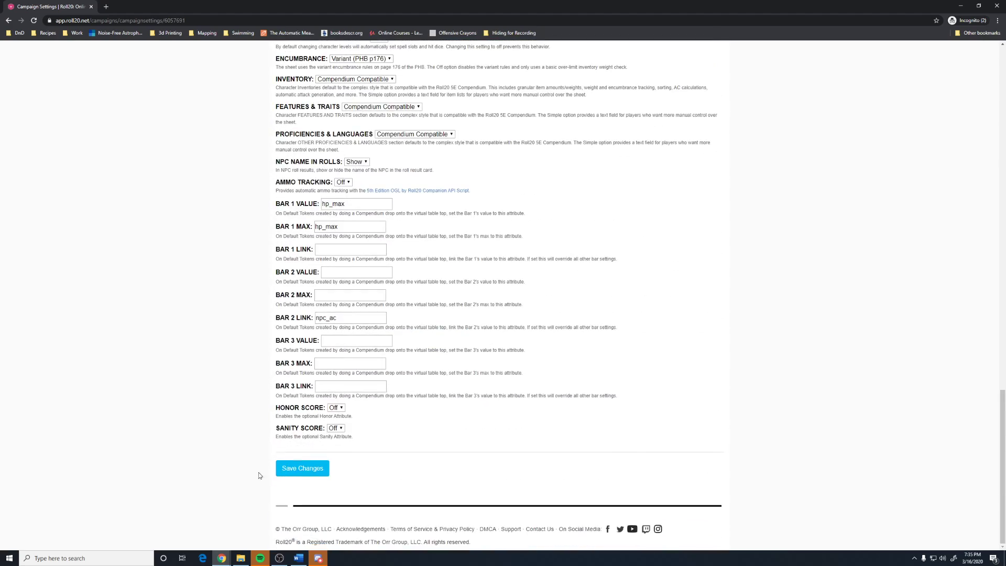
{"action": "left_click", "coordinate": [301, 469]}
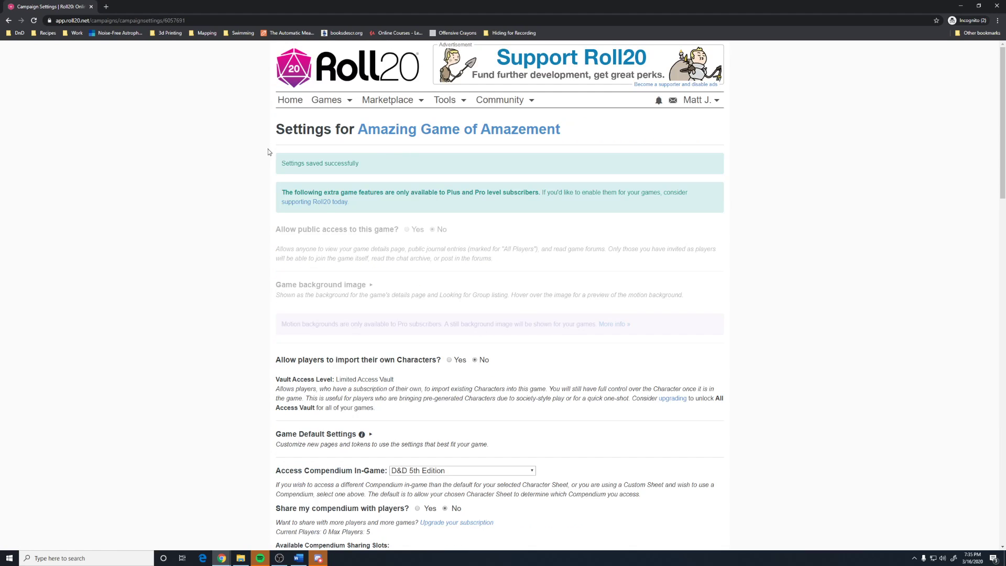
{"action": "left_click", "coordinate": [433, 137]}
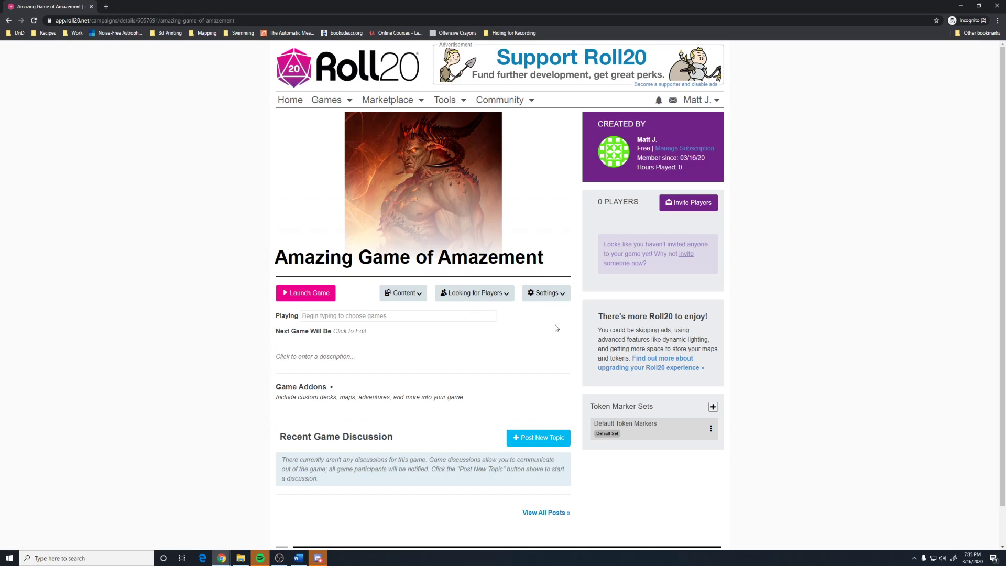
Set the game's Playing field to D&D 5E.
{"action": "left_click", "coordinate": [375, 316]}
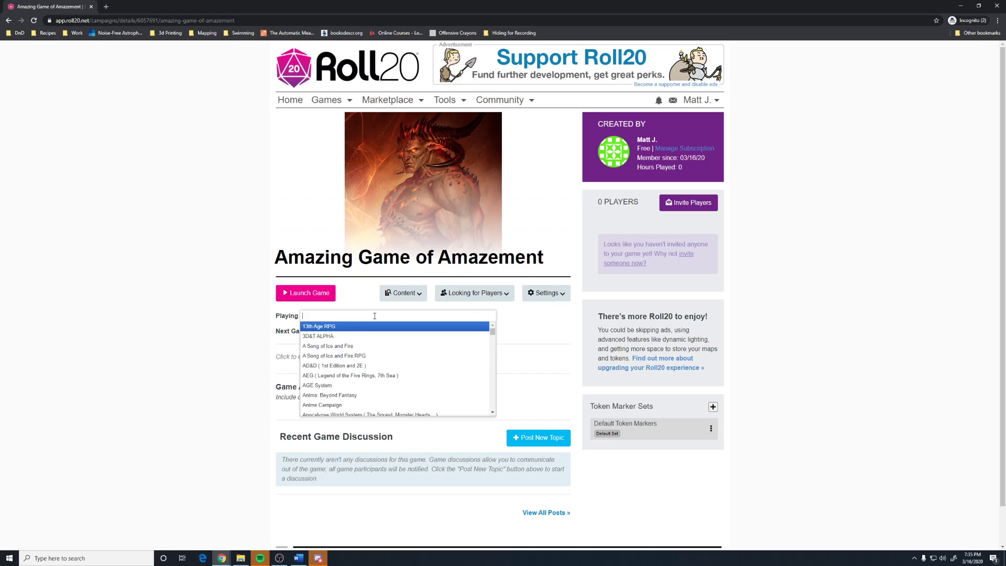
{"action": "type", "text": "5"}
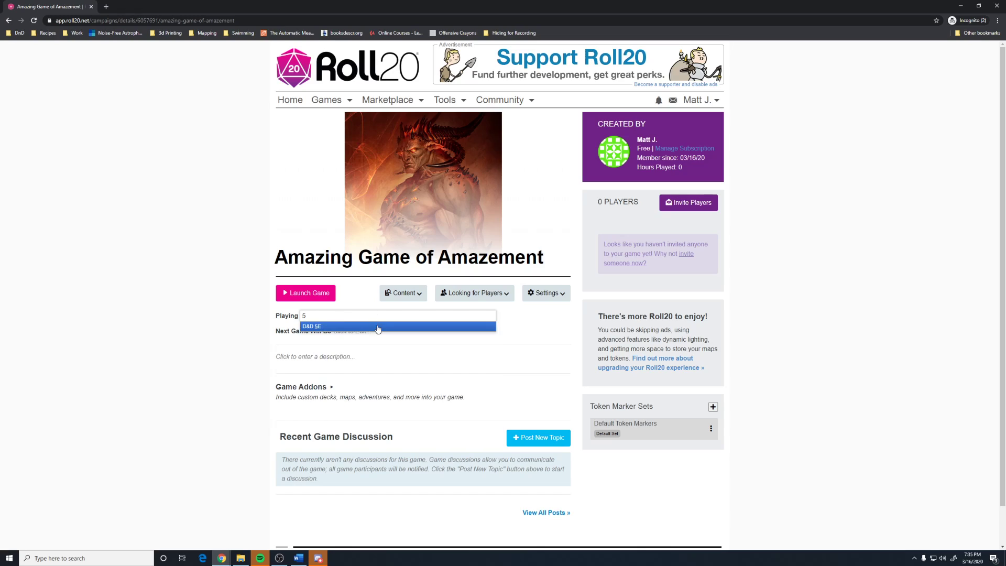
{"action": "left_click", "coordinate": [377, 326]}
{"action": "left_click", "coordinate": [462, 334]}
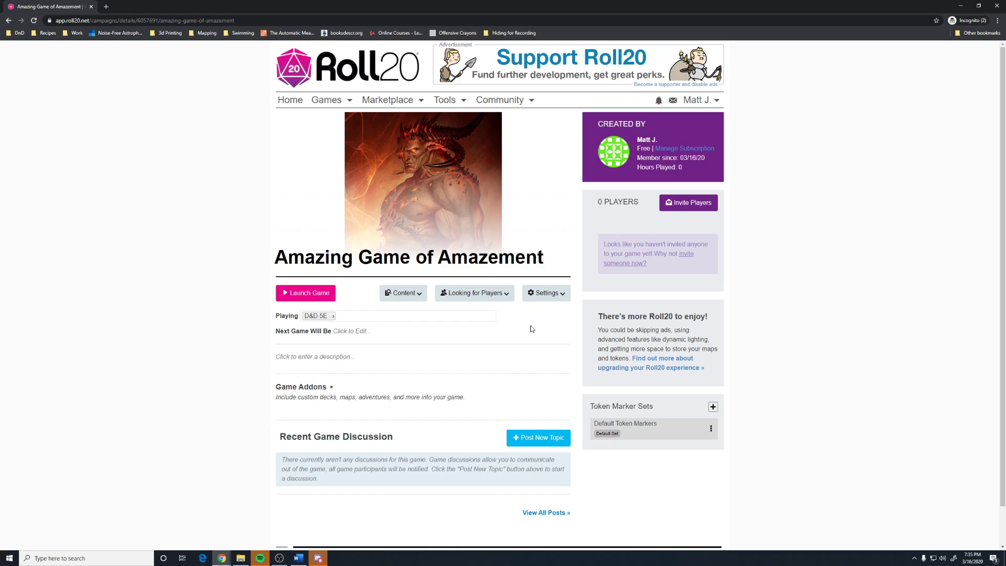
Set the next game date to March 21 at 6:00.
{"action": "left_click", "coordinate": [359, 332]}
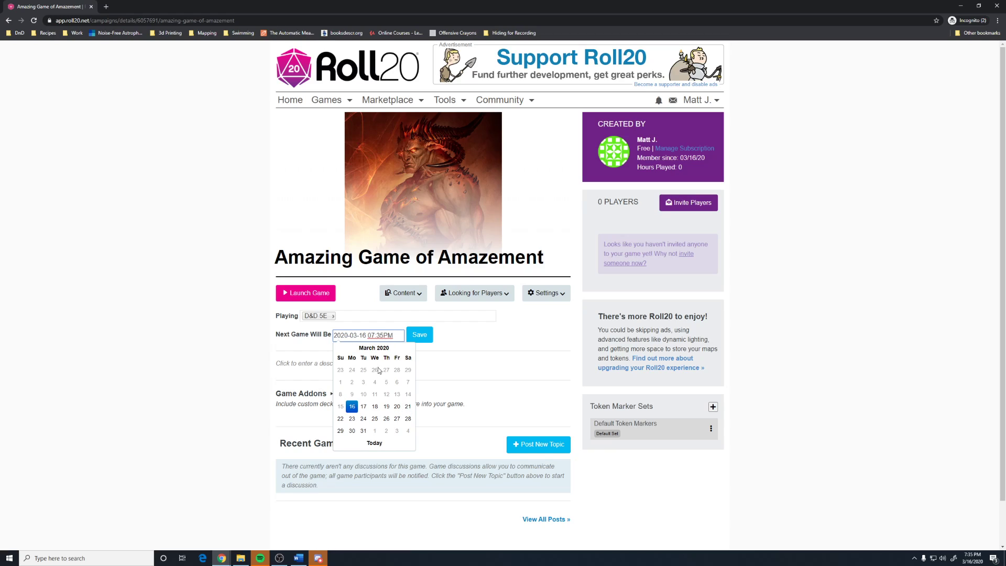
{"action": "left_click", "coordinate": [408, 406]}
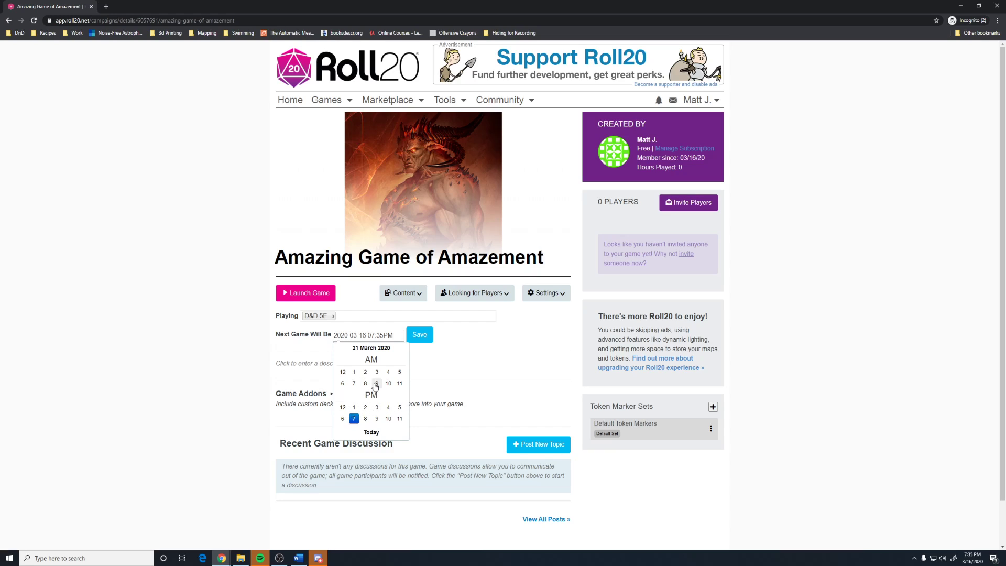
{"action": "left_click", "coordinate": [345, 387]}
{"action": "left_click", "coordinate": [343, 371]}
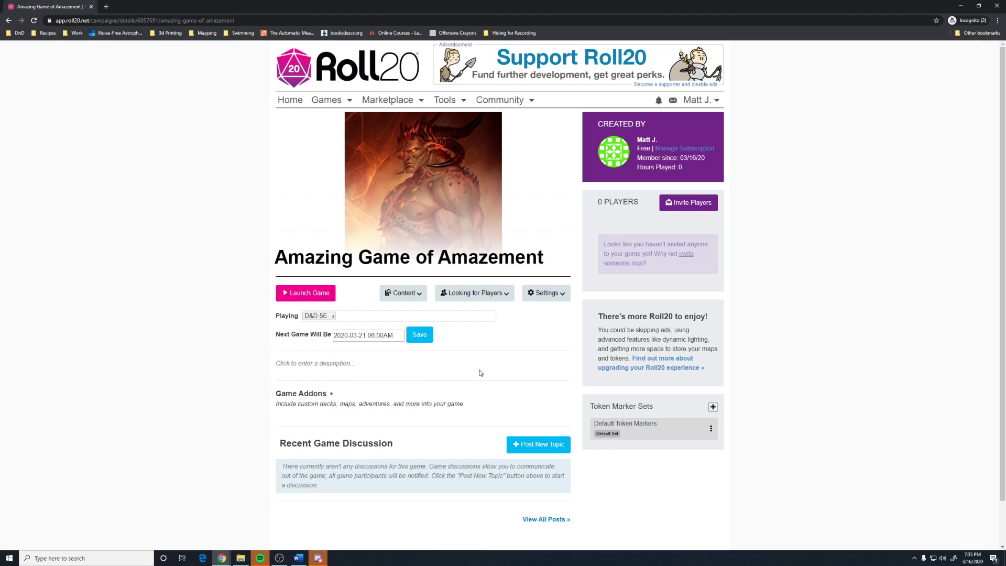
{"action": "left_click", "coordinate": [389, 340]}
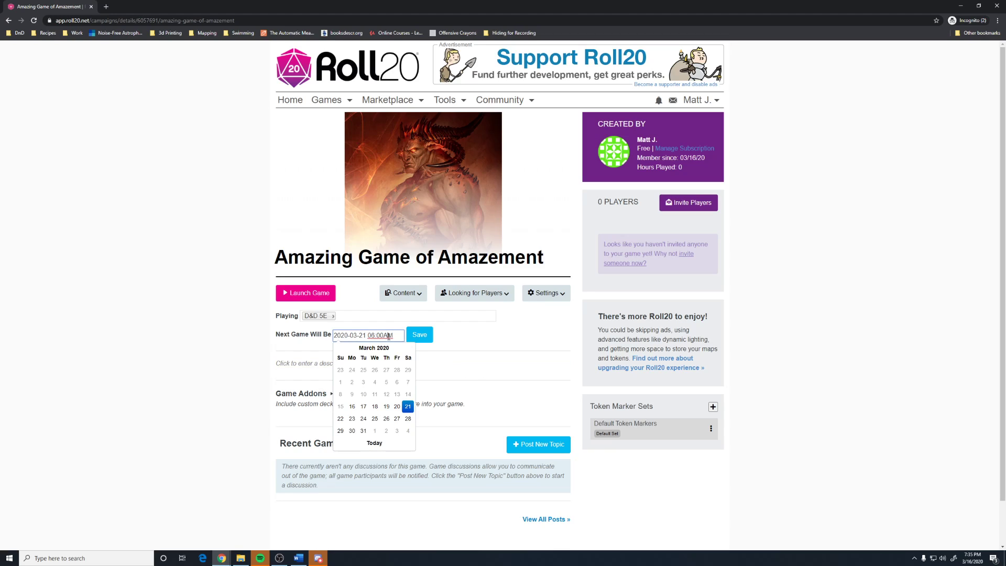
{"action": "left_click", "coordinate": [405, 407]}
{"action": "left_click", "coordinate": [343, 384]}
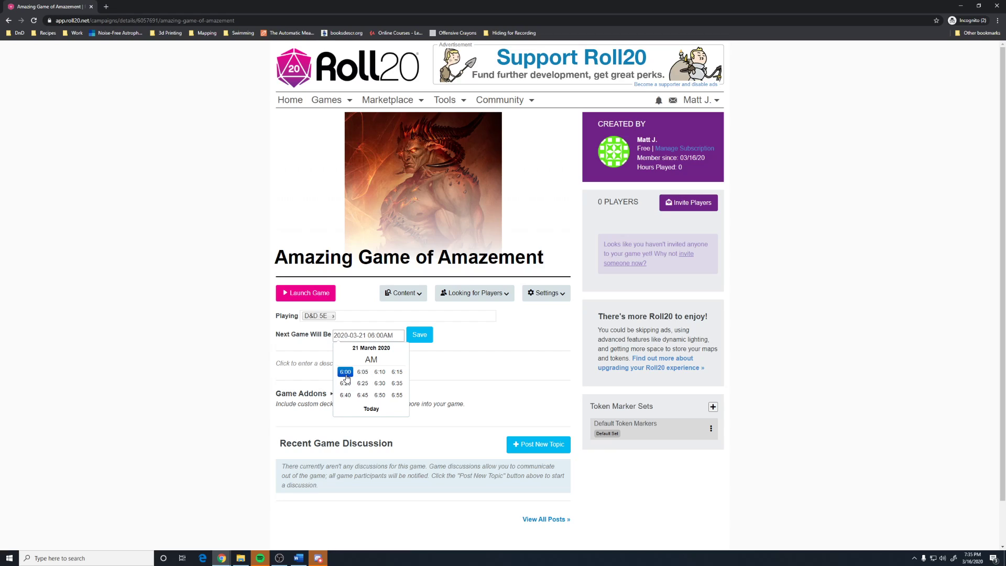
{"action": "left_click", "coordinate": [481, 369]}
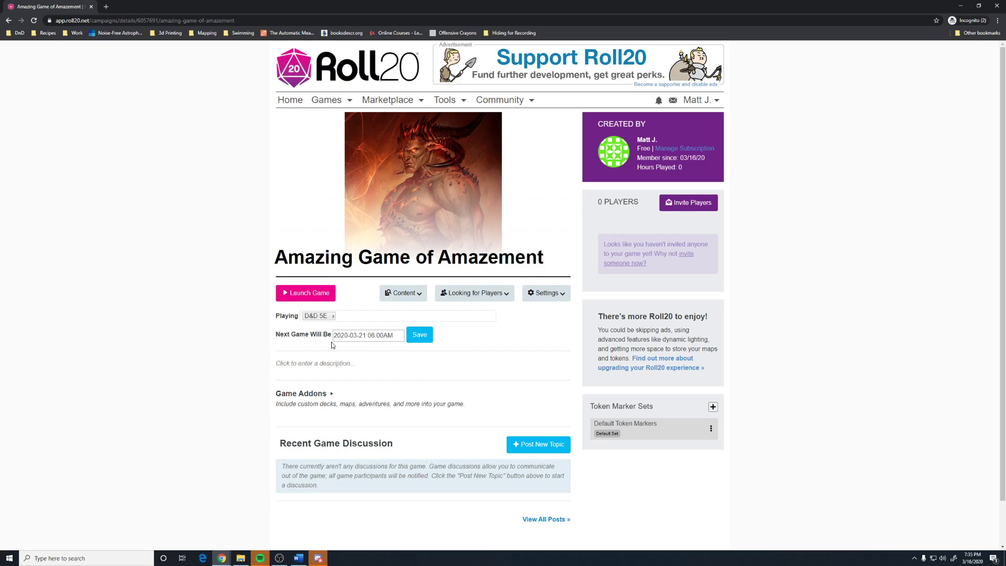
{"action": "left_click", "coordinate": [423, 336]}
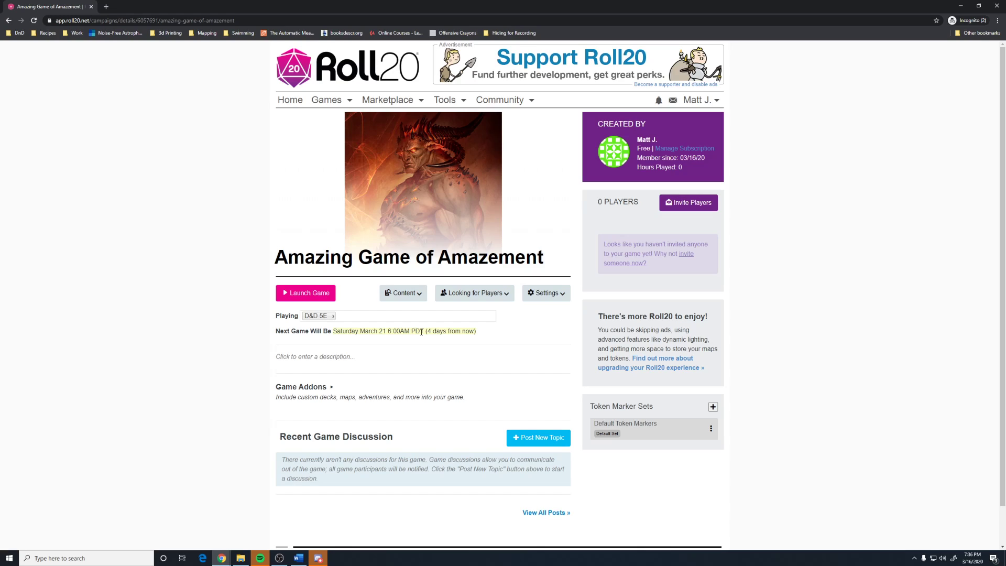
Correct the March 21 session time to 6:00 PM and save it.
{"action": "left_click", "coordinate": [425, 331]}
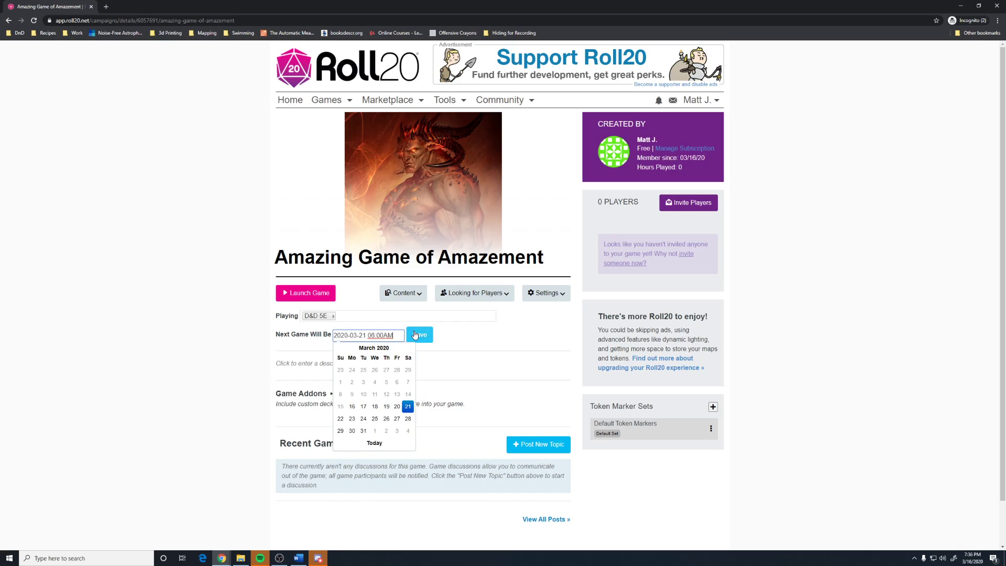
{"action": "left_click", "coordinate": [404, 409]}
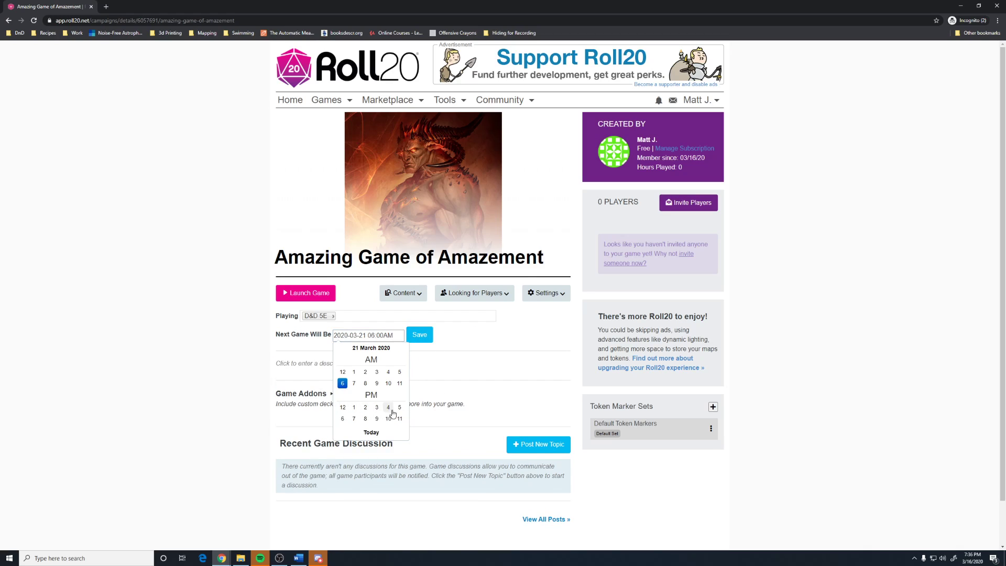
{"action": "left_click", "coordinate": [342, 418]}
{"action": "left_click", "coordinate": [348, 379]}
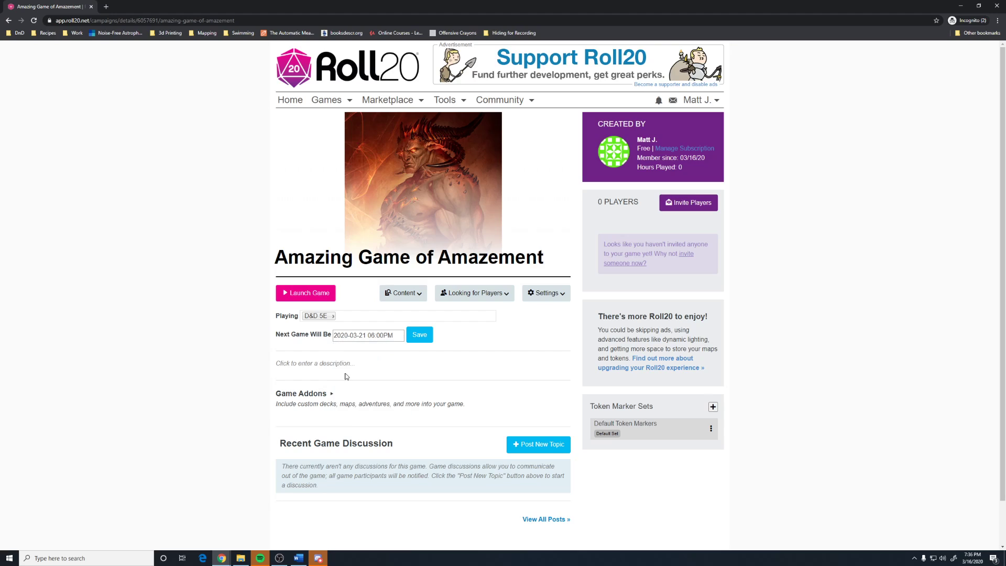
{"action": "left_click", "coordinate": [421, 335]}
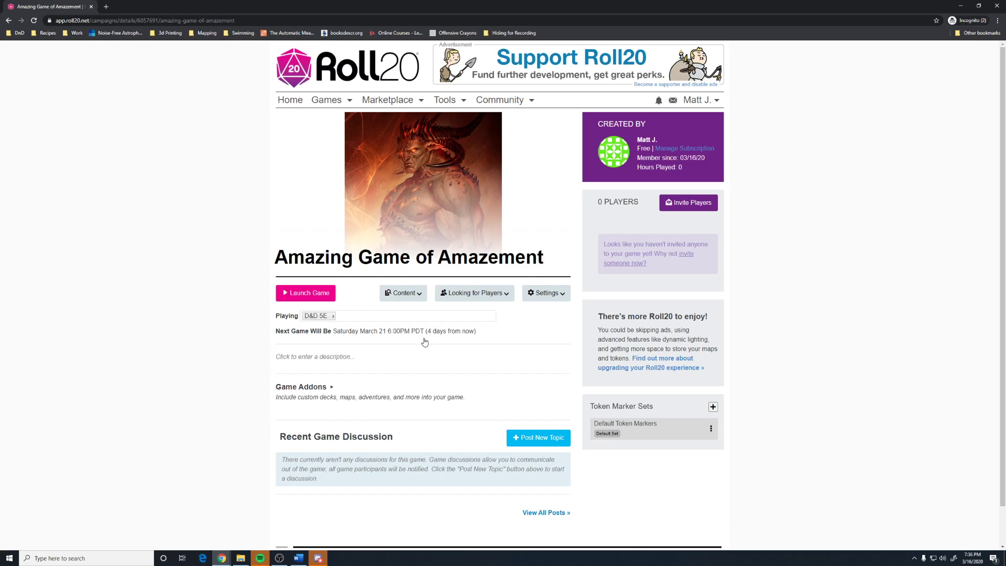
Enter 'Pretty Straightforward' as the game description and save it.
{"action": "left_click", "coordinate": [358, 357]}
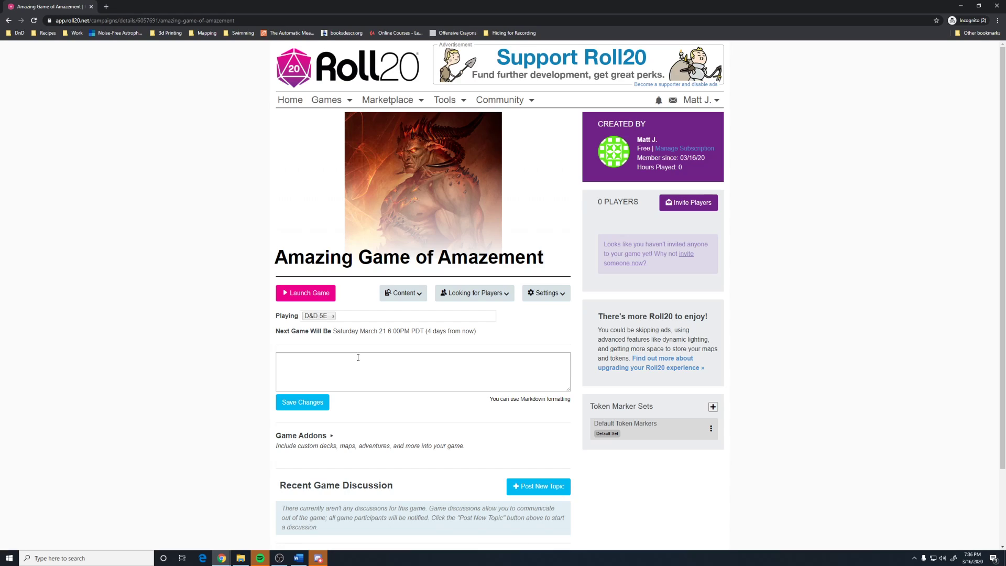
{"action": "left_click", "coordinate": [371, 365]}
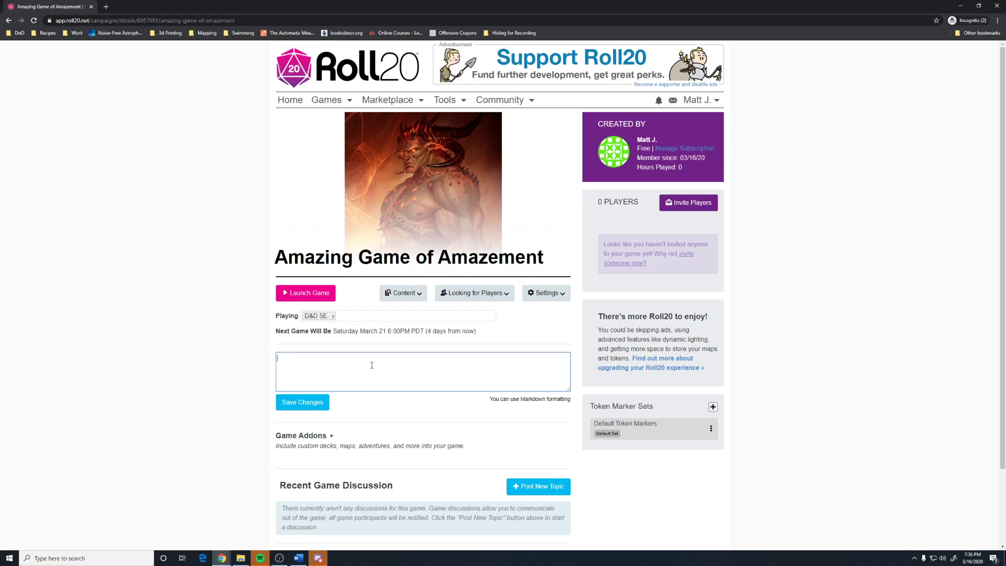
{"action": "type", "text": "Pretty Straightforward"}
{"action": "left_click", "coordinate": [325, 405]}
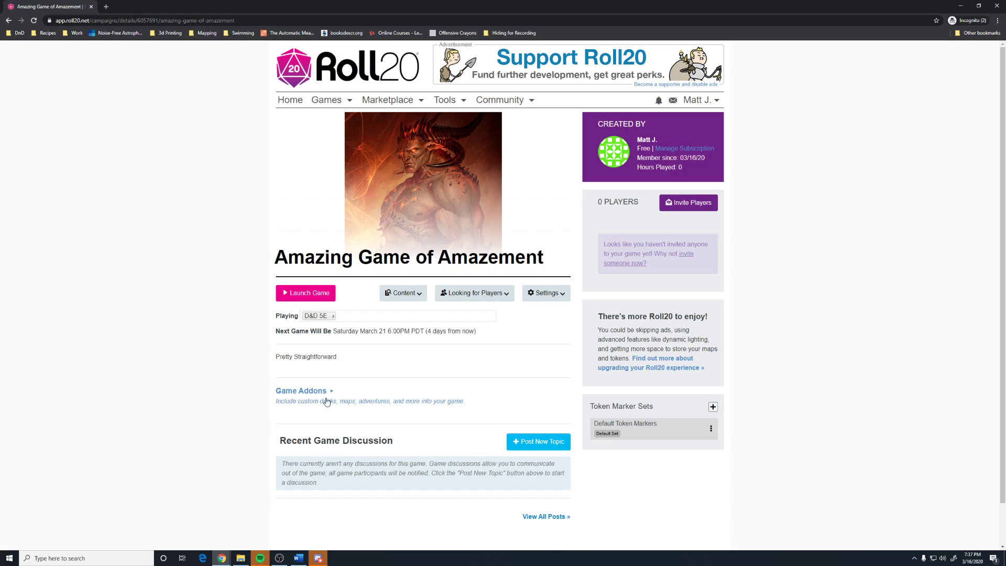
Post a forum topic 'New Topic' with message 'This is a new topic', then return to the game page.
{"action": "left_click", "coordinate": [527, 441]}
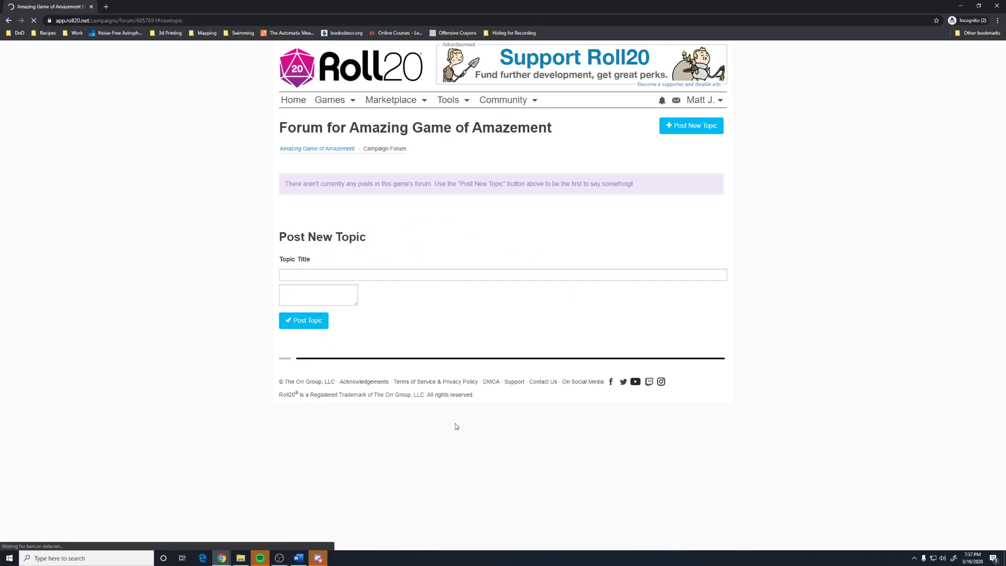
{"action": "left_click", "coordinate": [323, 279]}
{"action": "type", "text": "New Topic"}
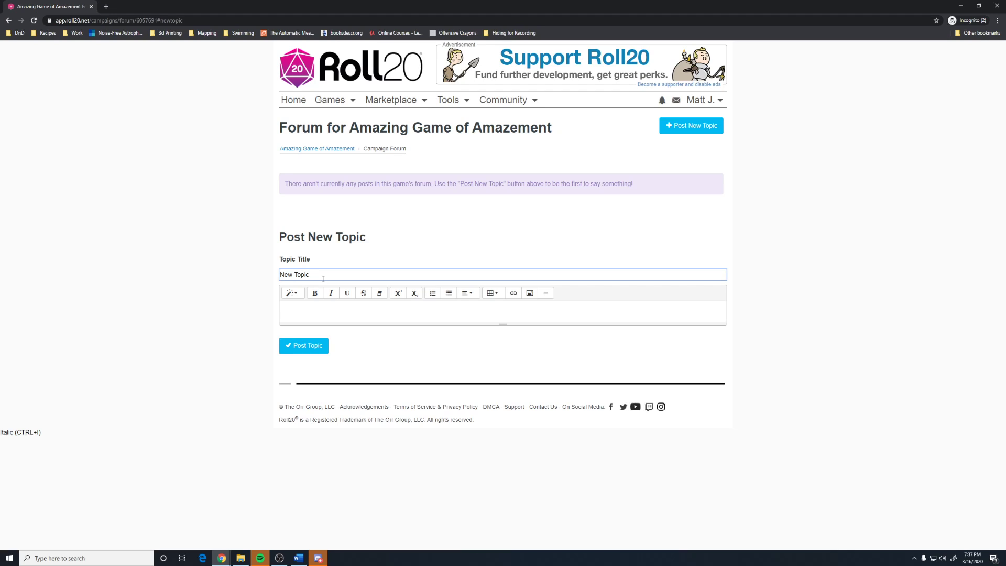
{"action": "left_click", "coordinate": [306, 318]}
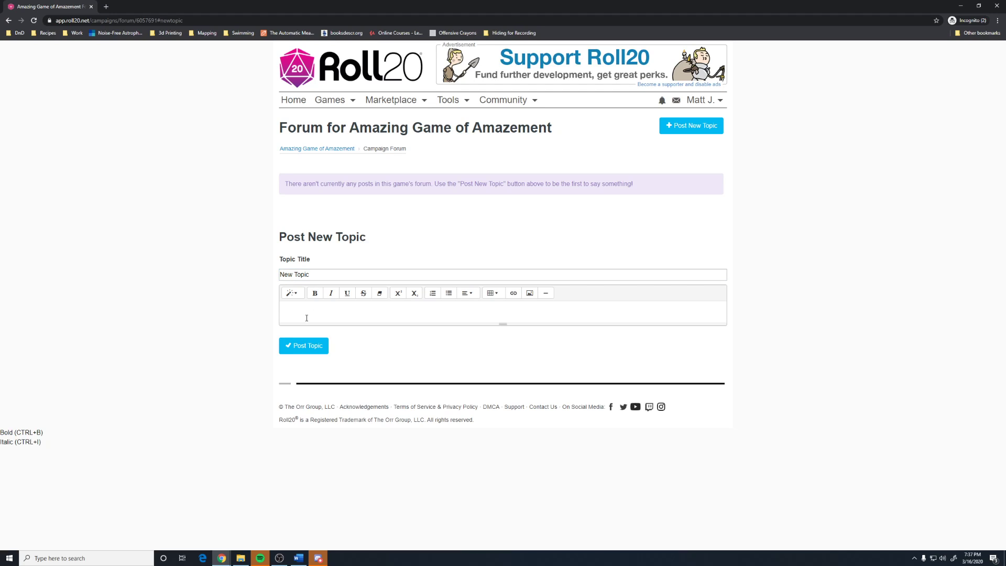
{"action": "type", "text": "This is a new topic"}
{"action": "left_click", "coordinate": [297, 344]}
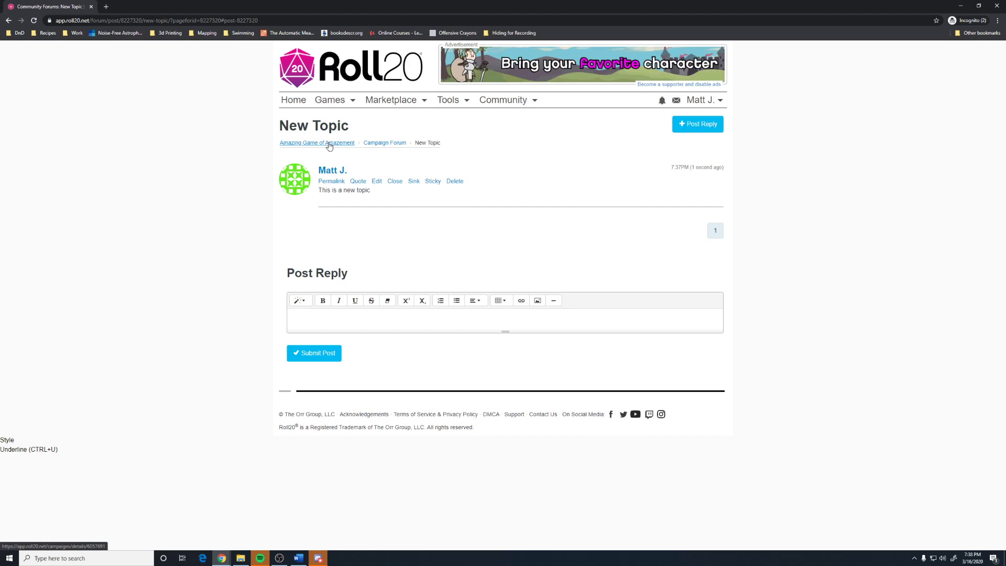
{"action": "left_click", "coordinate": [329, 143]}
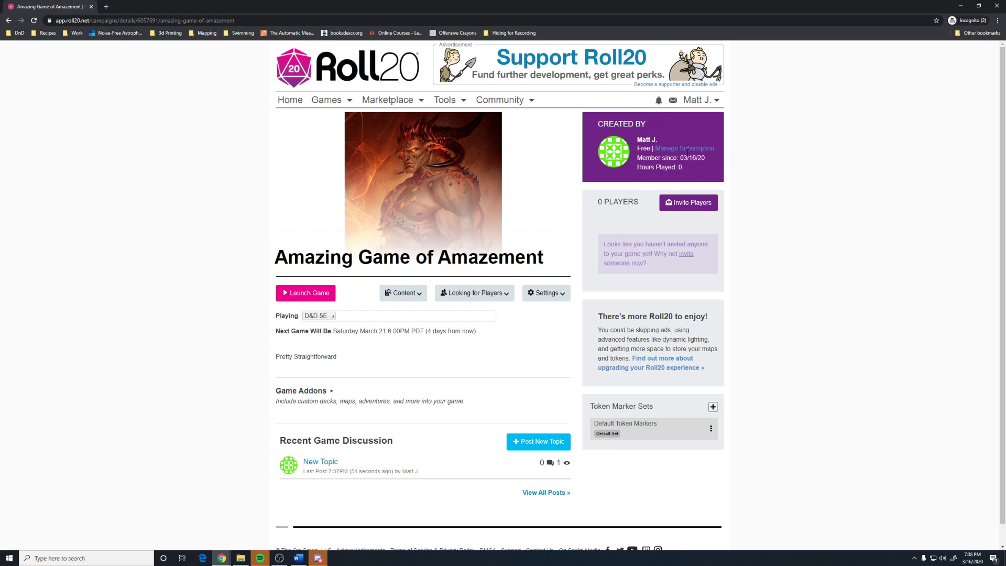
{"action": "left_click", "coordinate": [690, 208]}
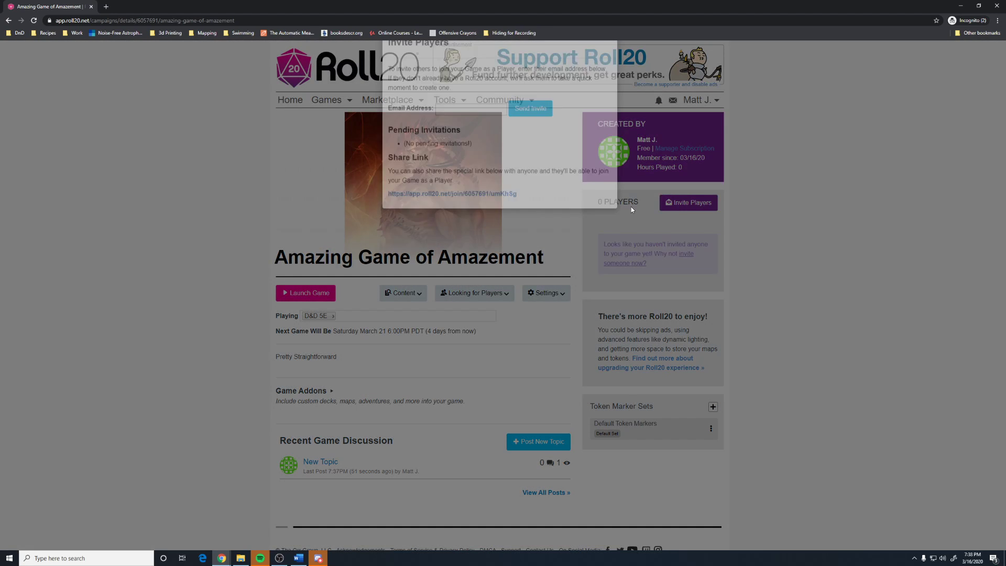
{"action": "left_click", "coordinate": [453, 142]}
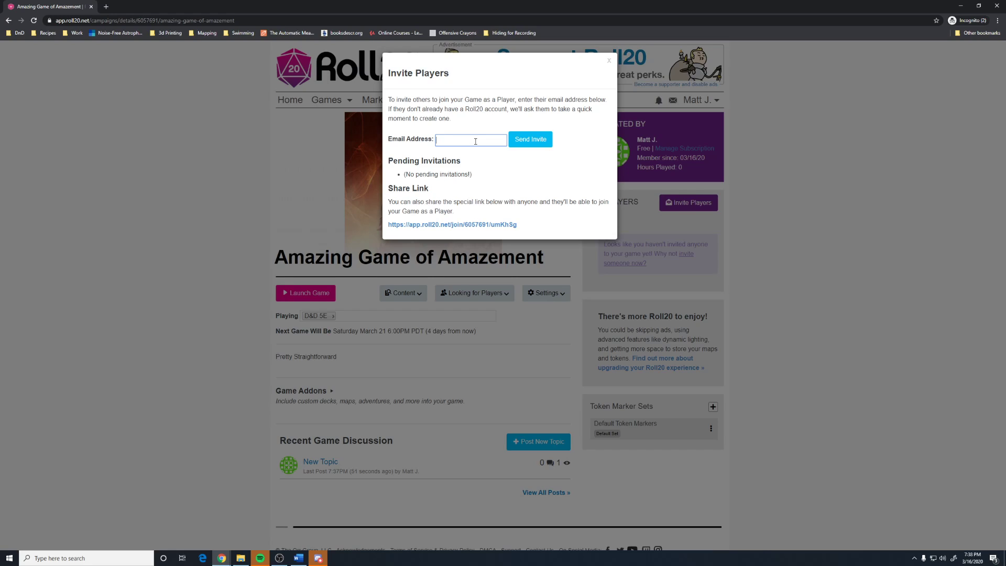
{"action": "left_click", "coordinate": [528, 140]}
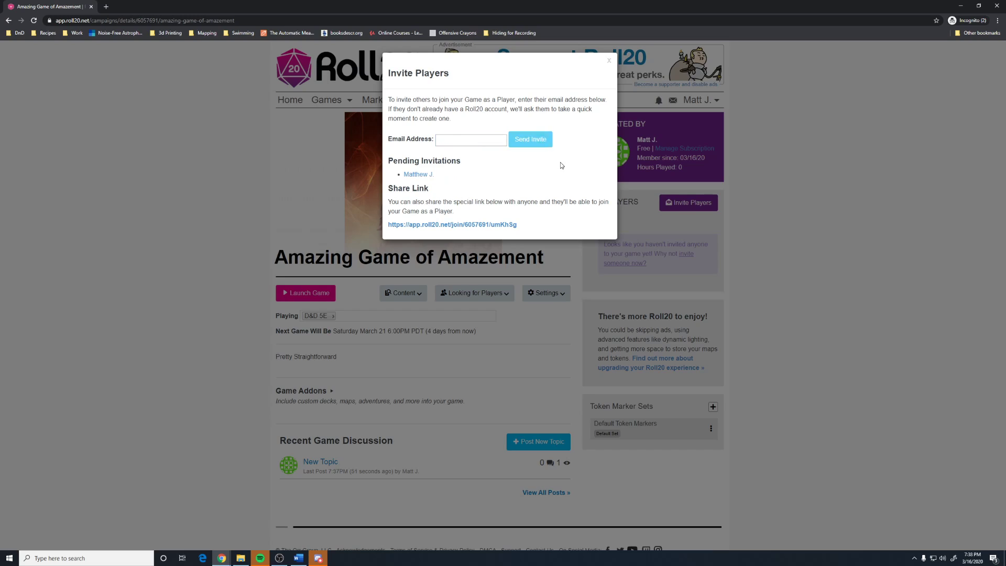
{"action": "left_click", "coordinate": [419, 176]}
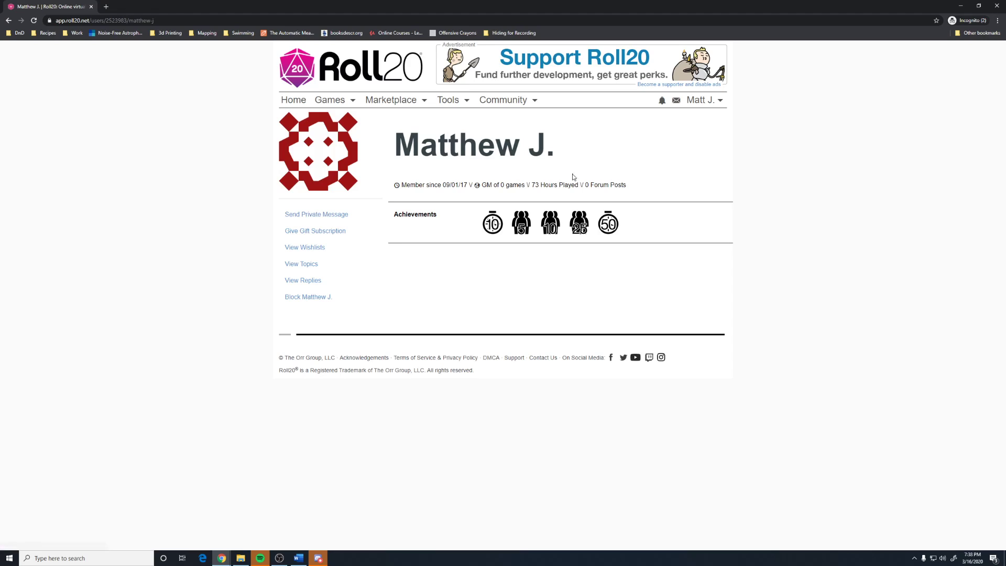
{"action": "left_click", "coordinate": [8, 20]}
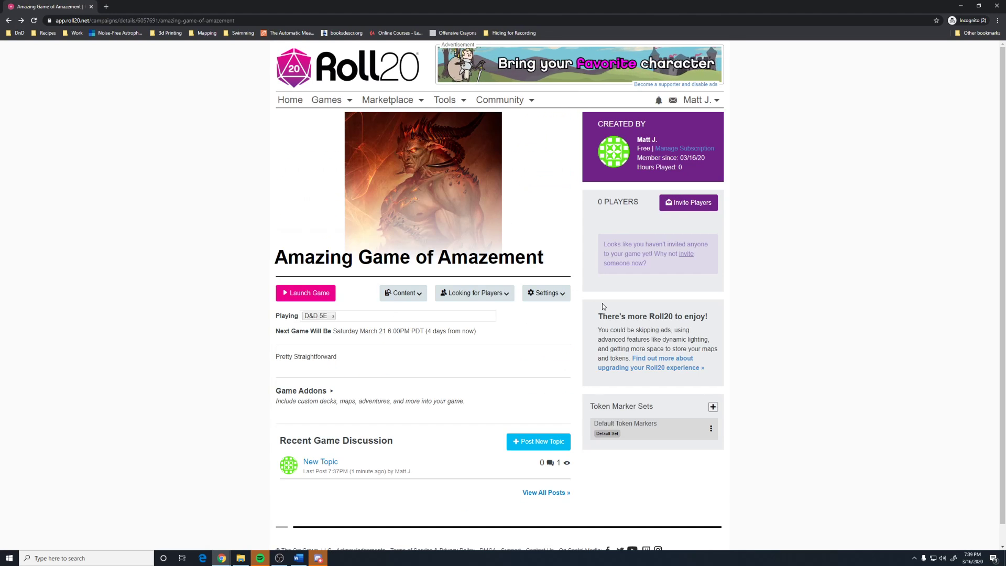
{"action": "left_click", "coordinate": [680, 205]}
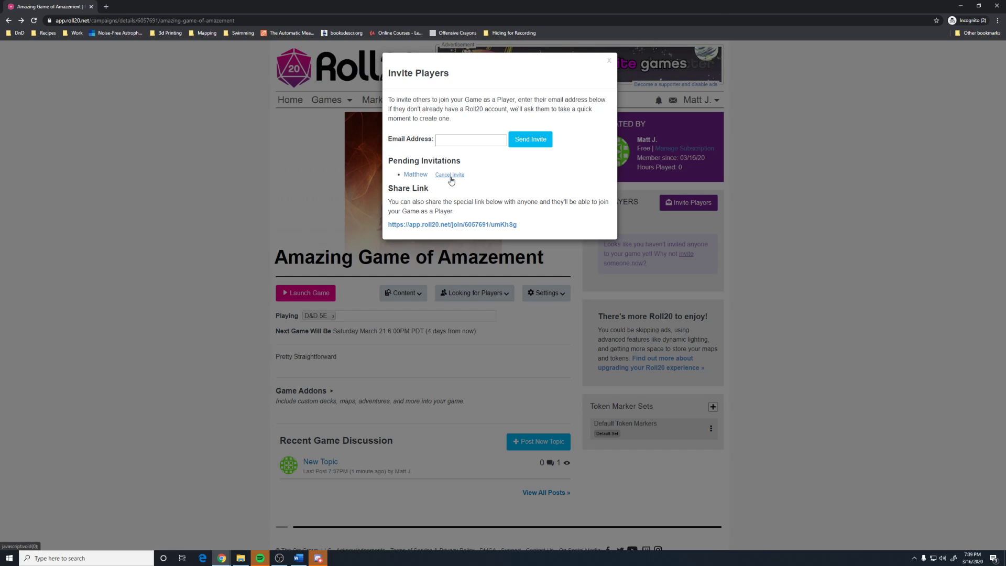
{"action": "left_click", "coordinate": [222, 204]}
{"action": "left_click", "coordinate": [687, 202]}
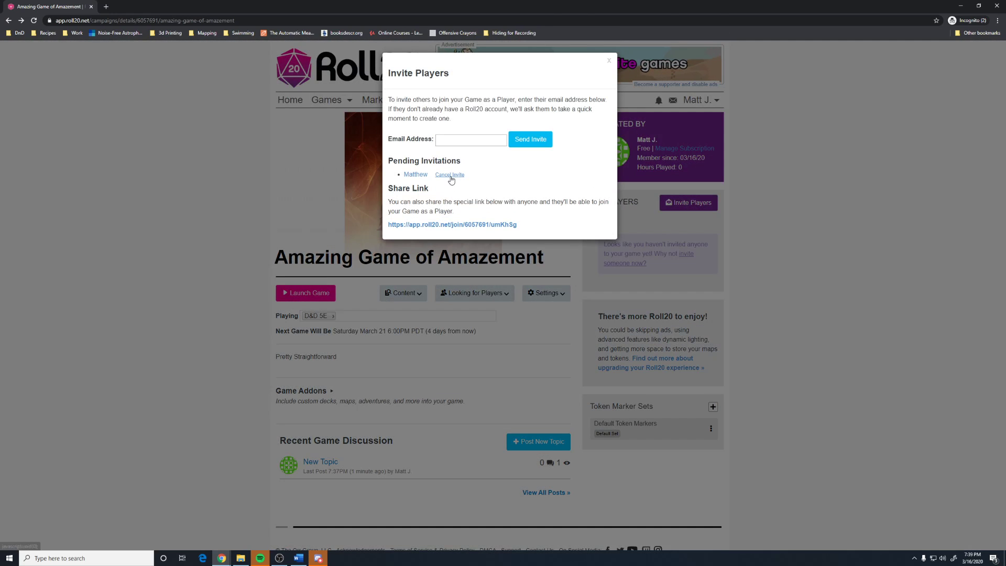
{"action": "left_click", "coordinate": [450, 175]}
{"action": "left_click", "coordinate": [540, 74]}
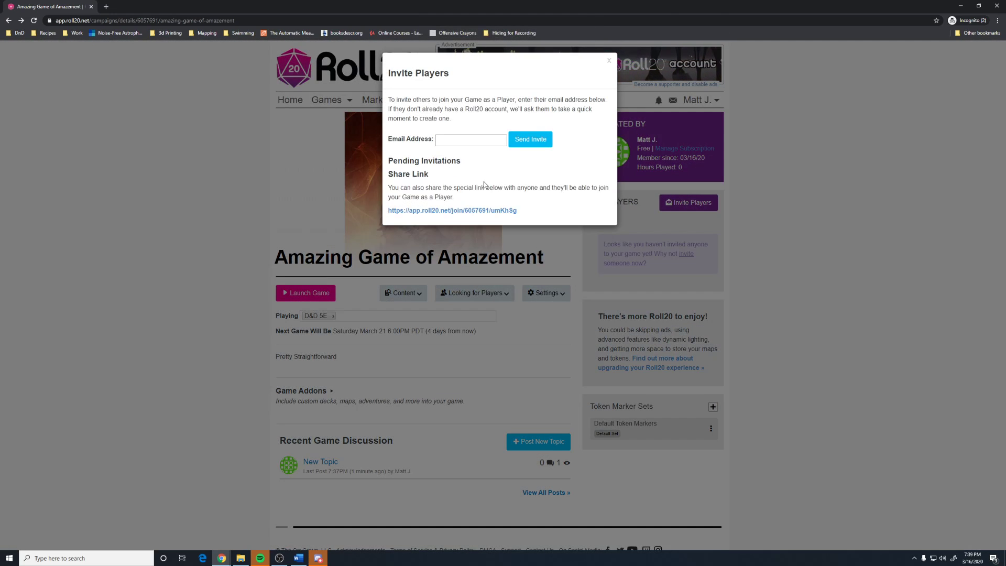
{"action": "left_click_drag", "start_coordinate": [489, 221], "coordinate": [402, 216]}
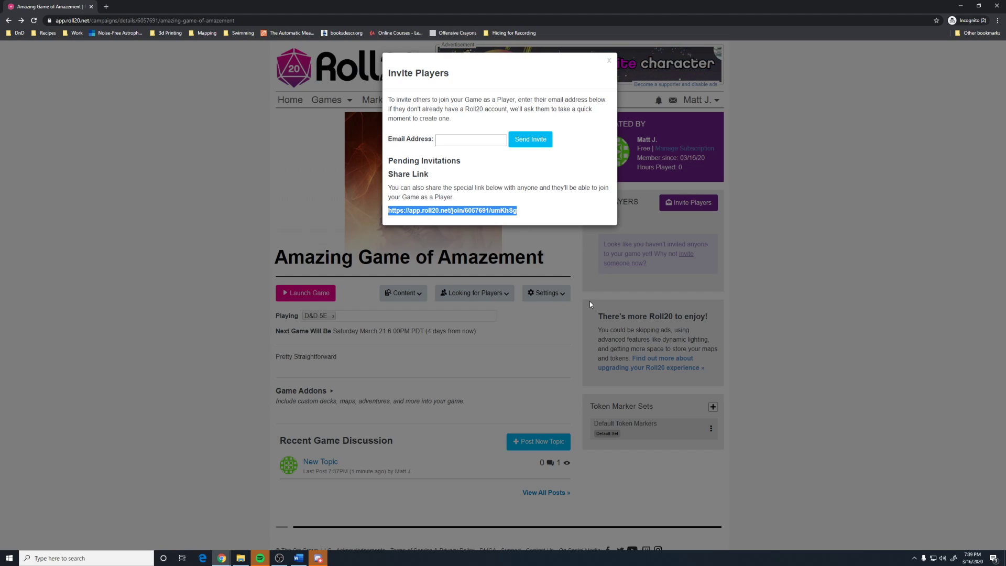
{"action": "left_click", "coordinate": [828, 348]}
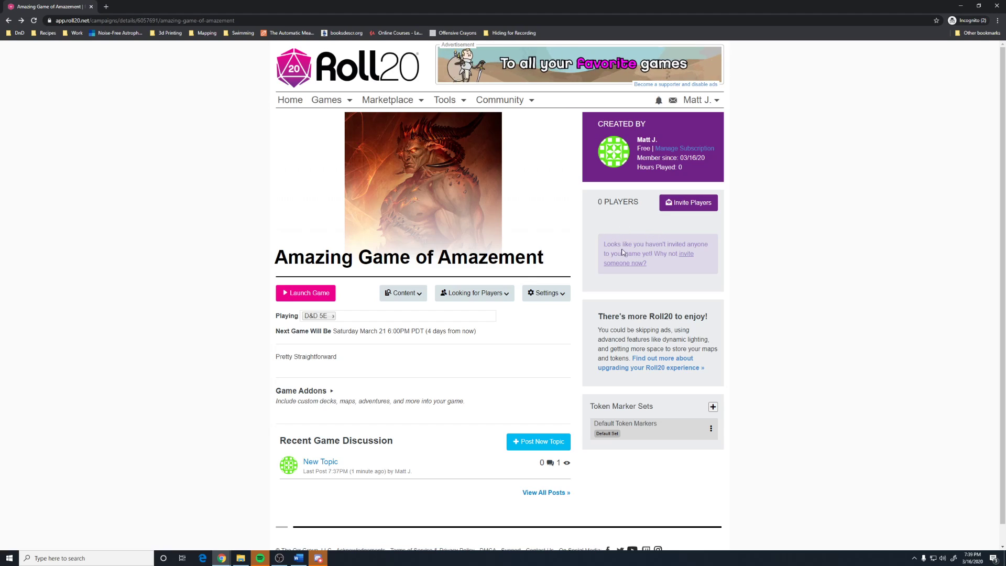
Launch 'Amazing Game of Amazement' and centre the Welcome to Roll20 prompt over the empty grid tabletop.
{"action": "left_click", "coordinate": [320, 296]}
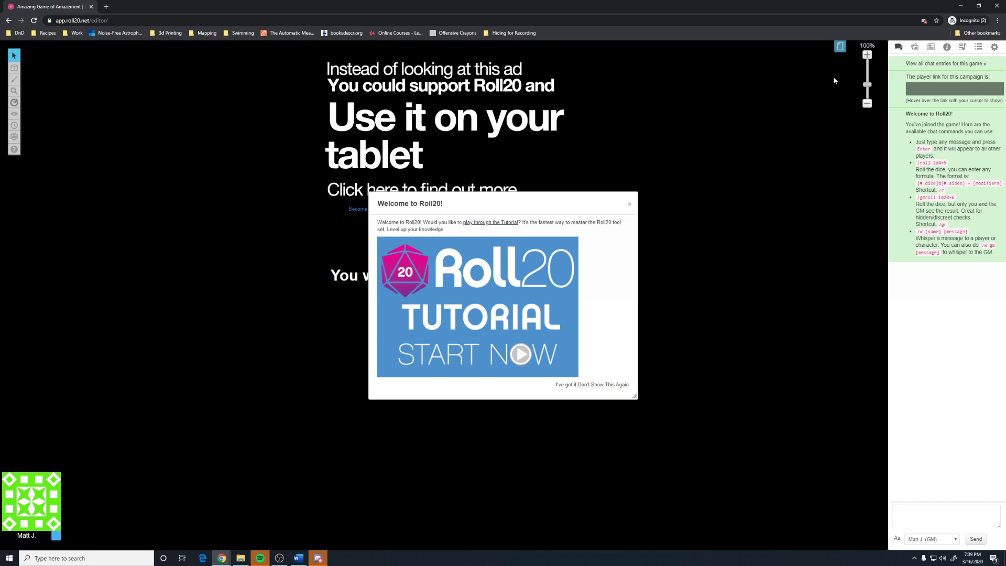
{"action": "left_click_drag", "start_coordinate": [544, 203], "coordinate": [761, 257]}
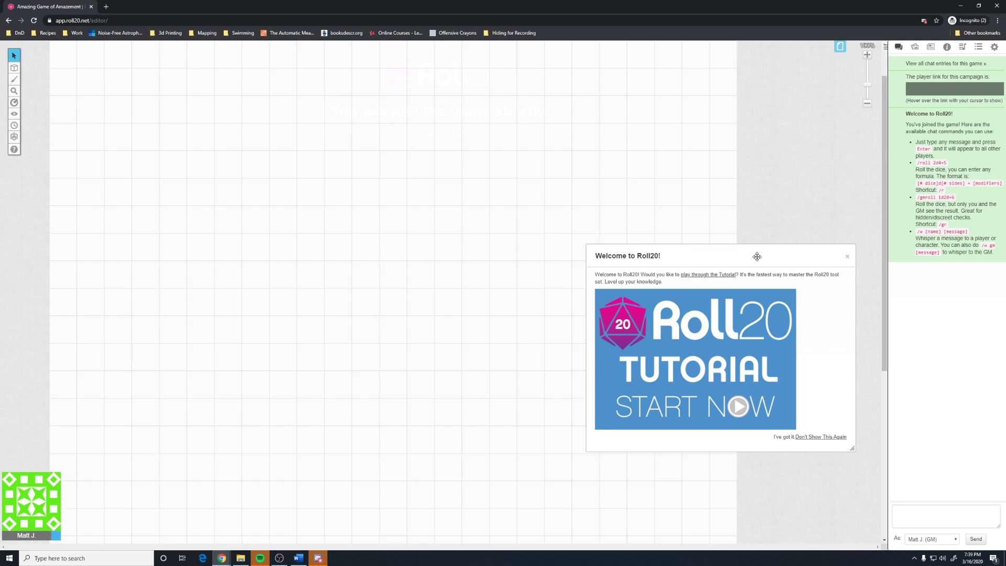
{"action": "left_click_drag", "start_coordinate": [754, 258], "coordinate": [500, 129]}
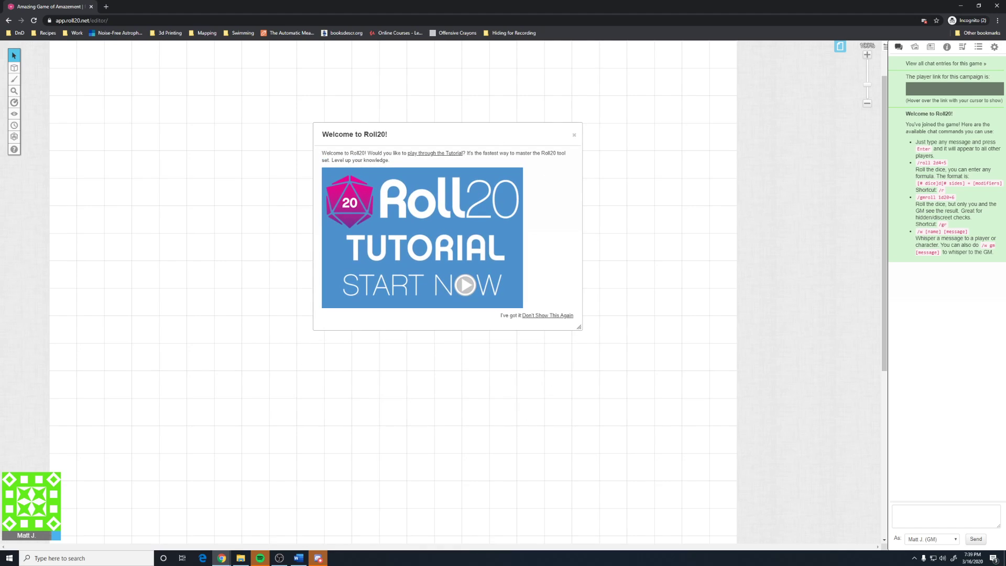